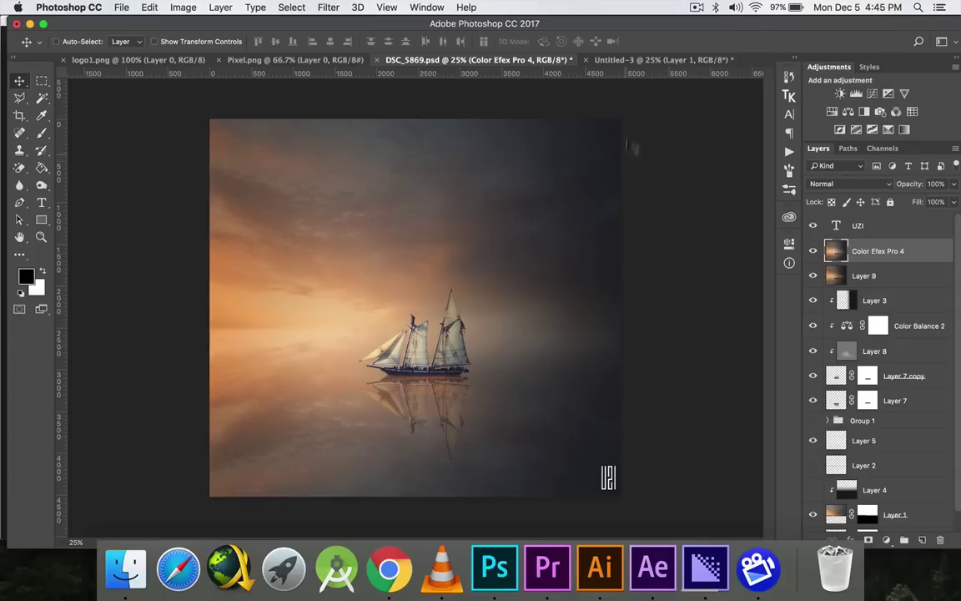
Step: Bring the Untitled-3 document to the front
{"action": "left_click", "coordinate": [594, 59]}
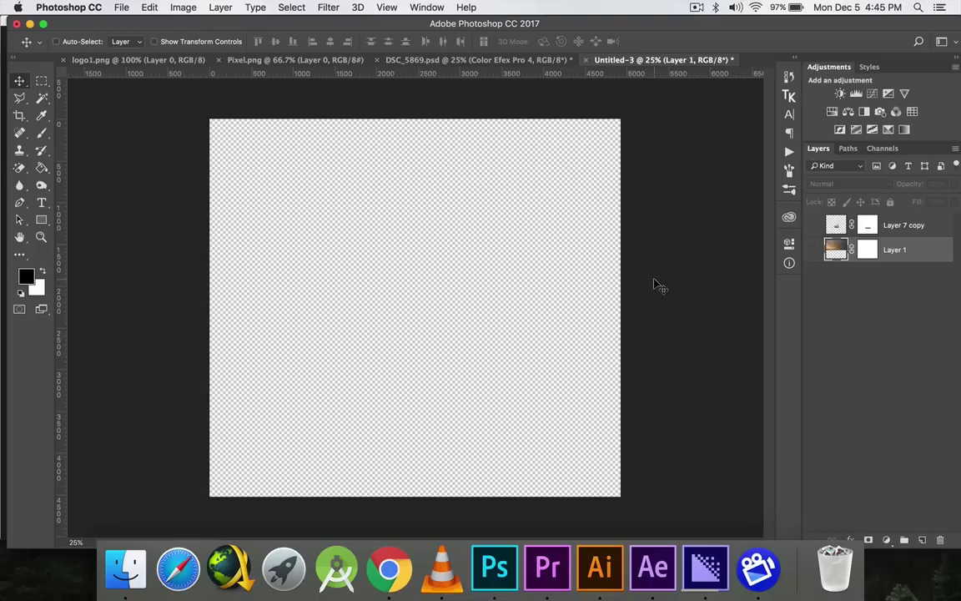
Step: Hide the ship layer, show the sky Layer 1 and nudge it down slightly
{"action": "left_click", "coordinate": [815, 225]}
{"action": "left_click", "coordinate": [815, 225]}
{"action": "left_click", "coordinate": [813, 250]}
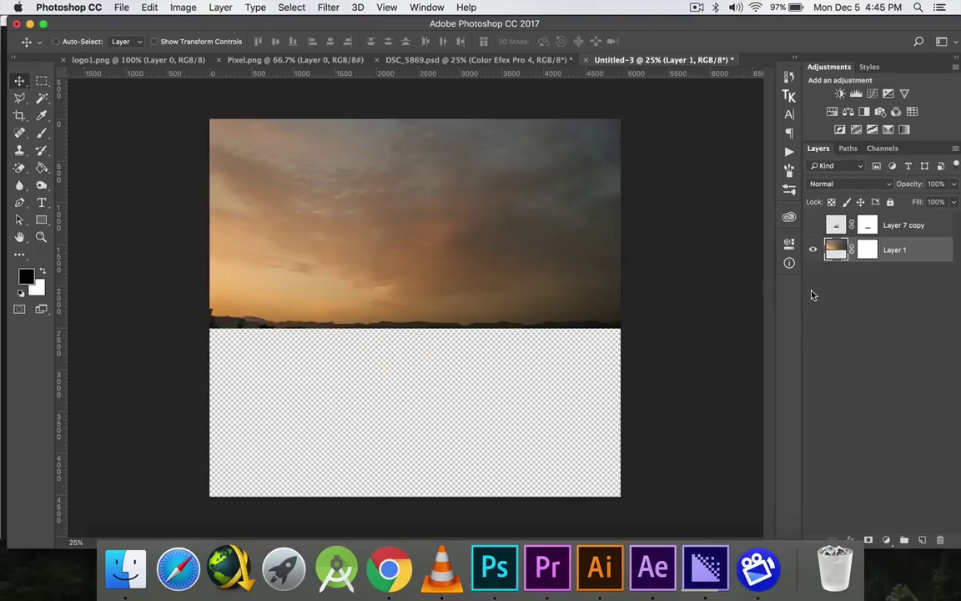
{"action": "left_click_drag", "start_coordinate": [373, 199], "coordinate": [377, 206]}
Step: Duplicate the sky, flip the copy with height -100% and move it into the lower half
{"action": "key", "text": "super+j"}
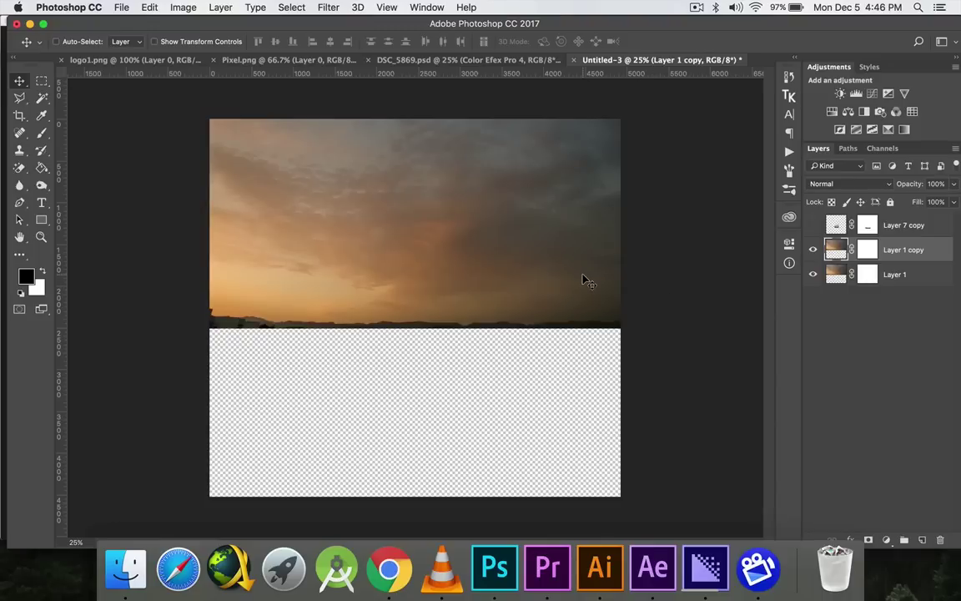
{"action": "key", "text": "super+t"}
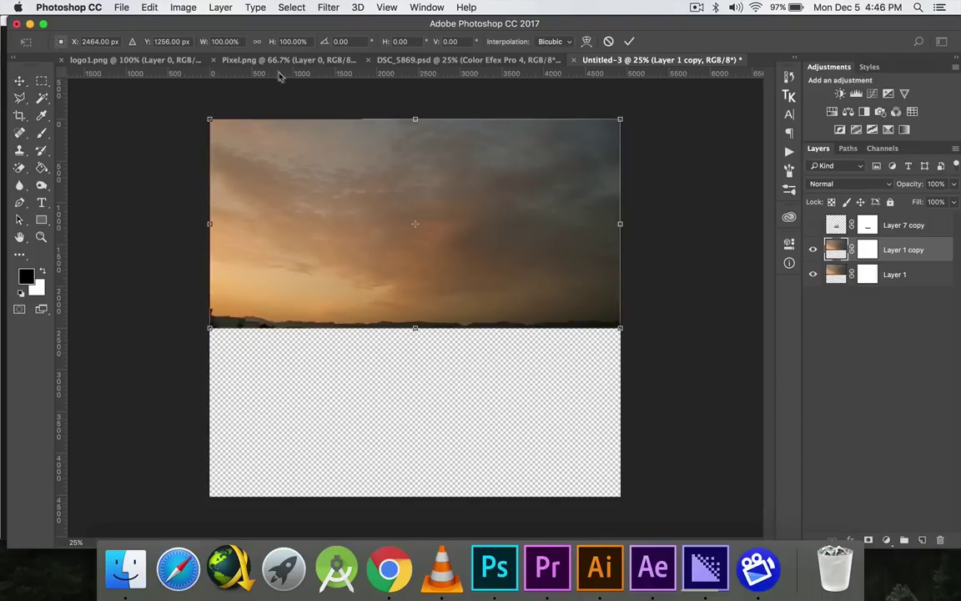
{"action": "left_click", "coordinate": [225, 41]}
{"action": "left_click", "coordinate": [280, 42]}
{"action": "type", "text": "-100"}
{"action": "key", "text": "Return"}
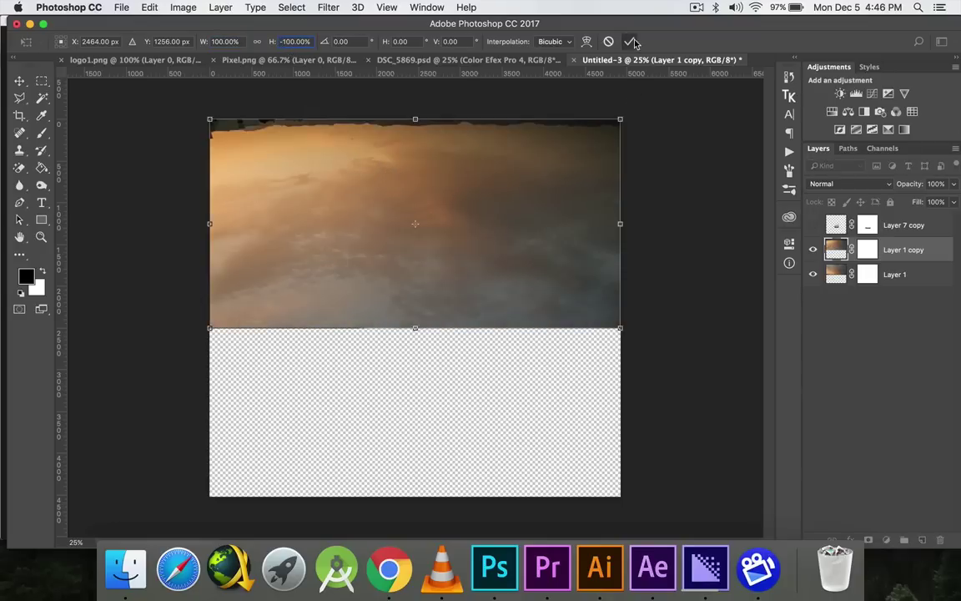
{"action": "key", "text": "Return"}
{"action": "left_click_drag", "start_coordinate": [470, 244], "coordinate": [472, 438]}
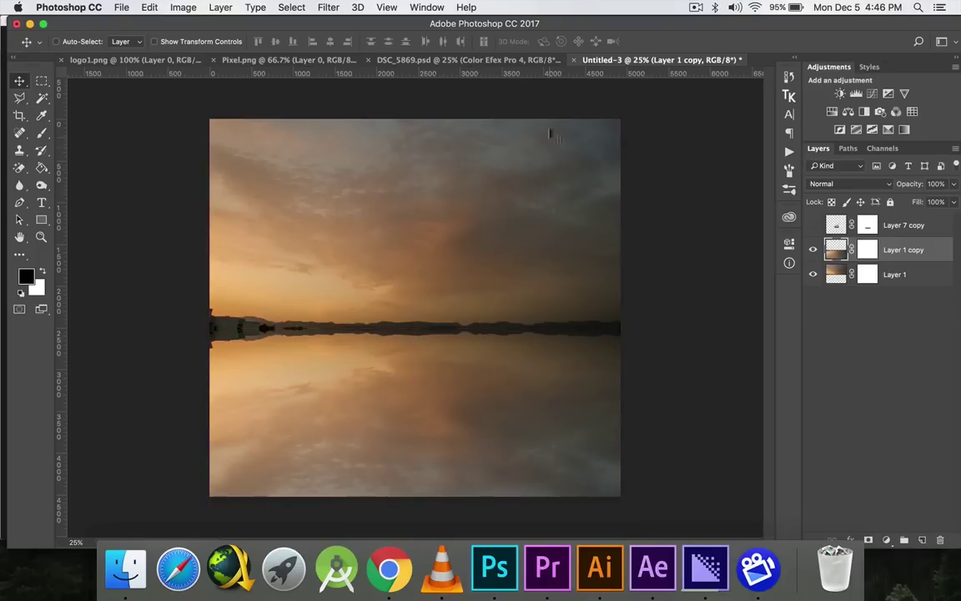
{"action": "left_click", "coordinate": [526, 67]}
{"action": "left_click", "coordinate": [584, 61]}
Step: Paint black on Layer 1's mask with a smaller brush to hide the dark horizon strip
{"action": "key", "text": "super+backslash"}
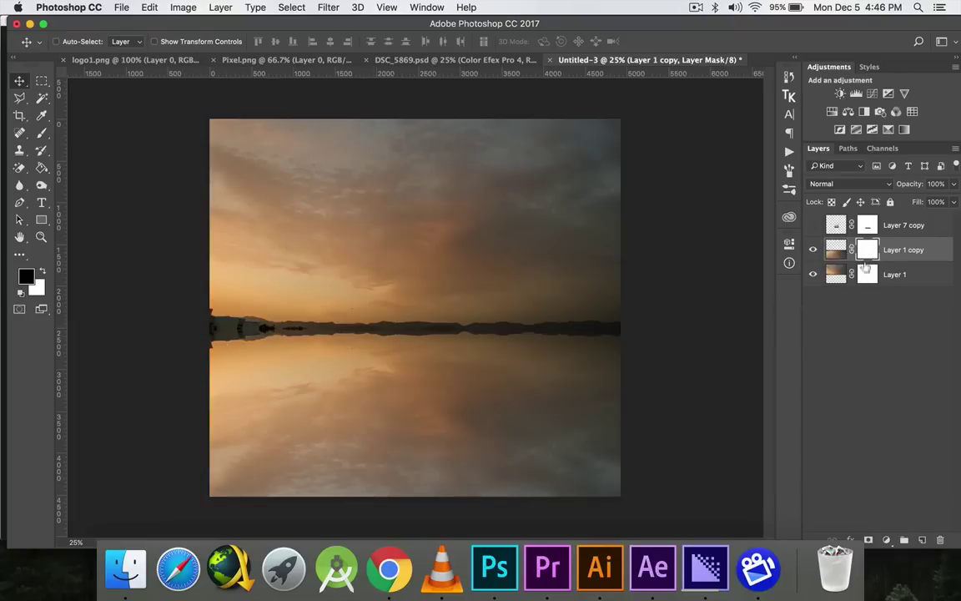
{"action": "left_click", "coordinate": [868, 274]}
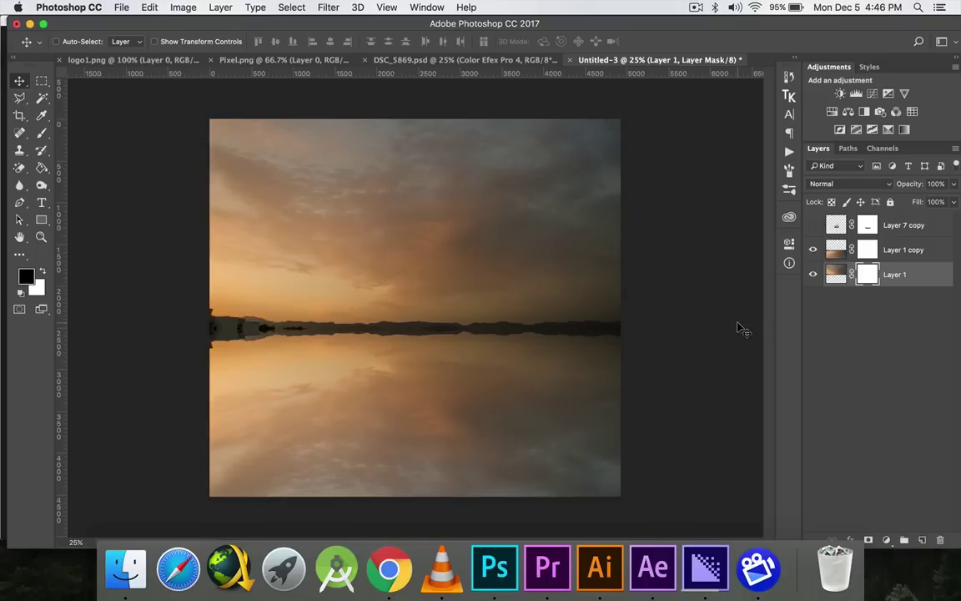
{"action": "key", "text": "b"}
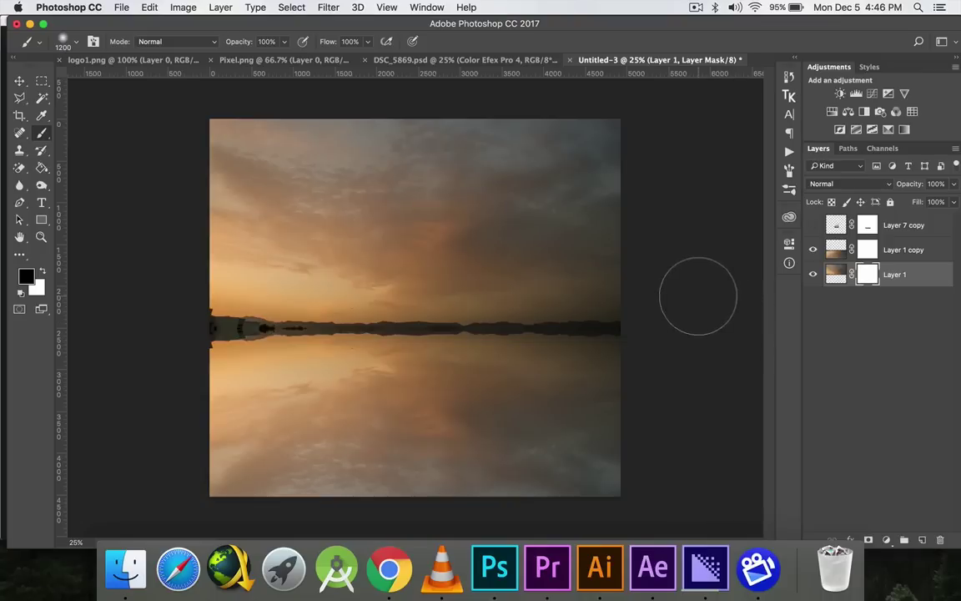
{"action": "mouse_move", "coordinate": [694, 292]}
{"action": "left_mouse_down"}
{"action": "mouse_move", "coordinate": [644, 307]}
{"action": "mouse_move", "coordinate": [617, 300]}
{"action": "mouse_move", "coordinate": [639, 353]}
{"action": "mouse_move", "coordinate": [591, 363]}
{"action": "left_mouse_up"}
{"action": "key", "text": "ctrl+z"}
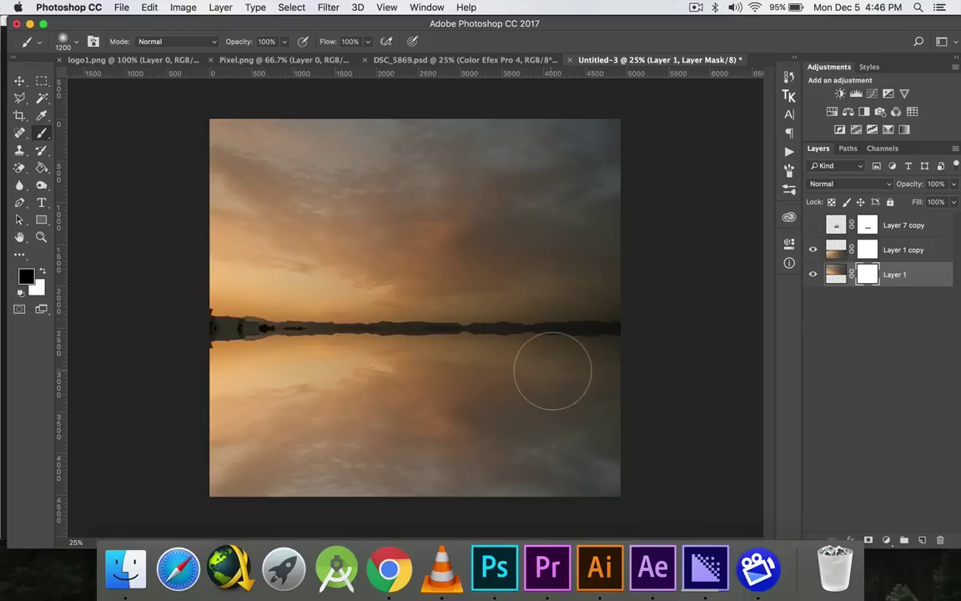
{"action": "key", "text": "bracketleft"}
{"action": "key", "text": "bracketleft"}
{"action": "key", "text": "bracketleft"}
{"action": "key", "text": "bracketleft"}
{"action": "key", "text": "bracketleft"}
{"action": "key", "text": "bracketleft"}
{"action": "left_click_drag", "start_coordinate": [618, 317], "coordinate": [367, 316]}
{"action": "left_click_drag", "start_coordinate": [446, 311], "coordinate": [192, 321]}
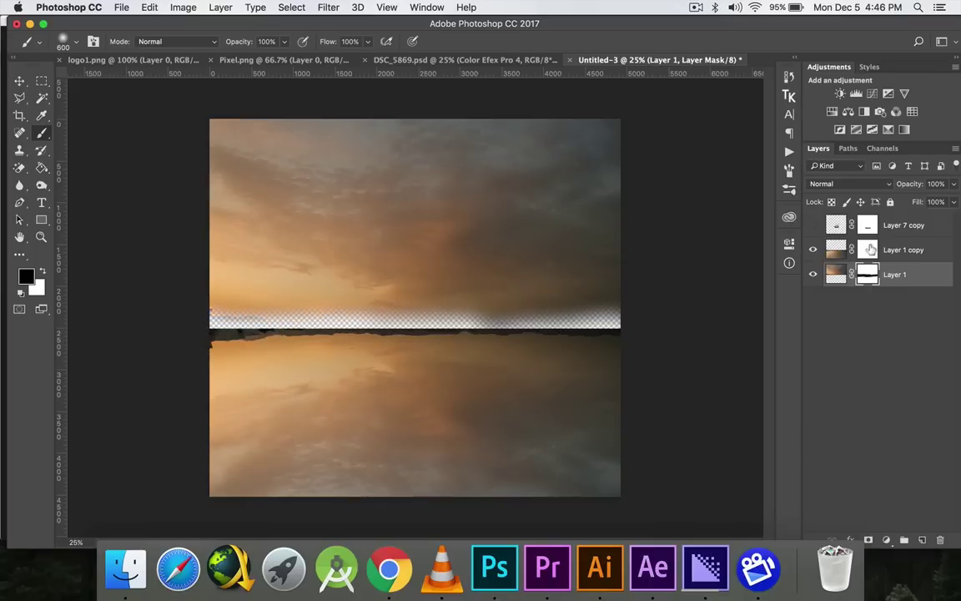
Step: Delete the Layer 1 copy layer and re-target Layer 1's mask
{"action": "right_click", "coordinate": [927, 250]}
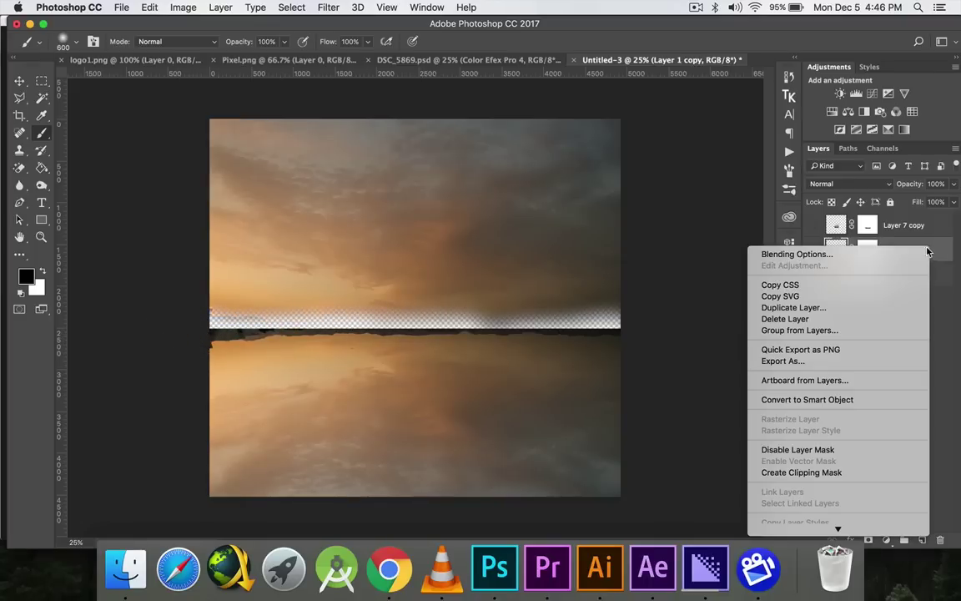
{"action": "left_click", "coordinate": [839, 319]}
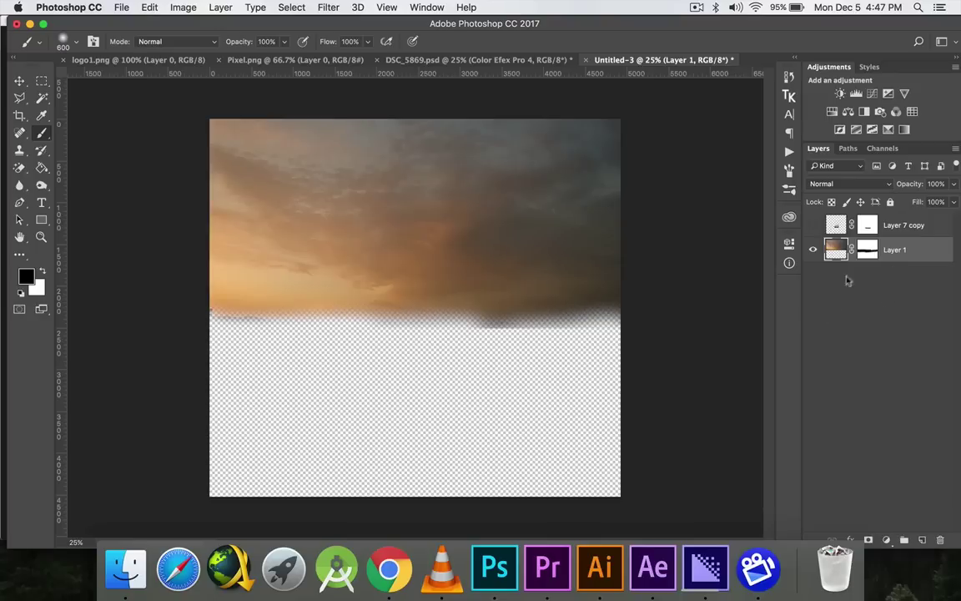
{"action": "left_click", "coordinate": [866, 252]}
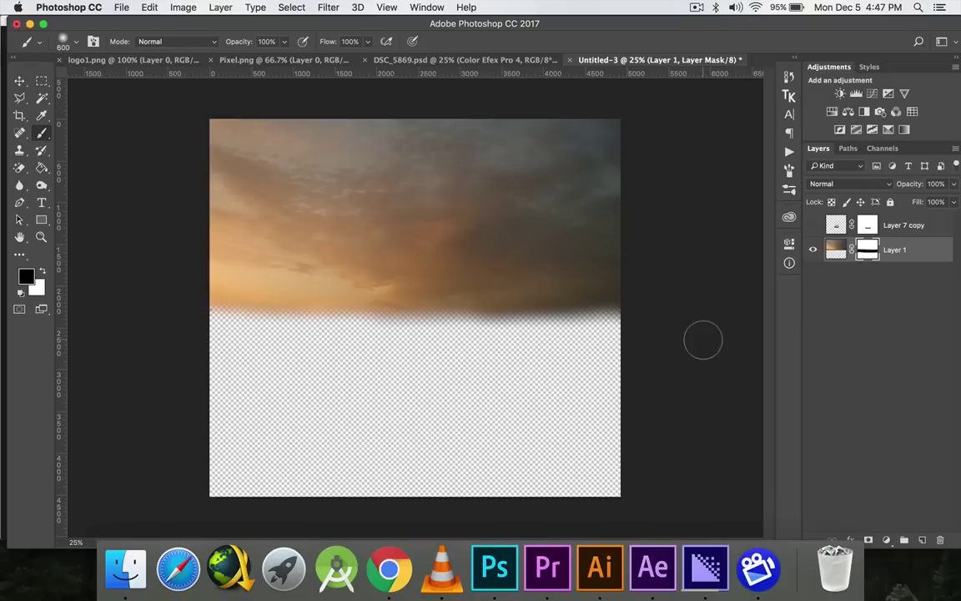
Step: Duplicate the masked sky, flip the copy at -100% height, move it down, and nudge Layer 1 down
{"action": "key", "text": "ctrl+j"}
{"action": "key", "text": "ctrl+t"}
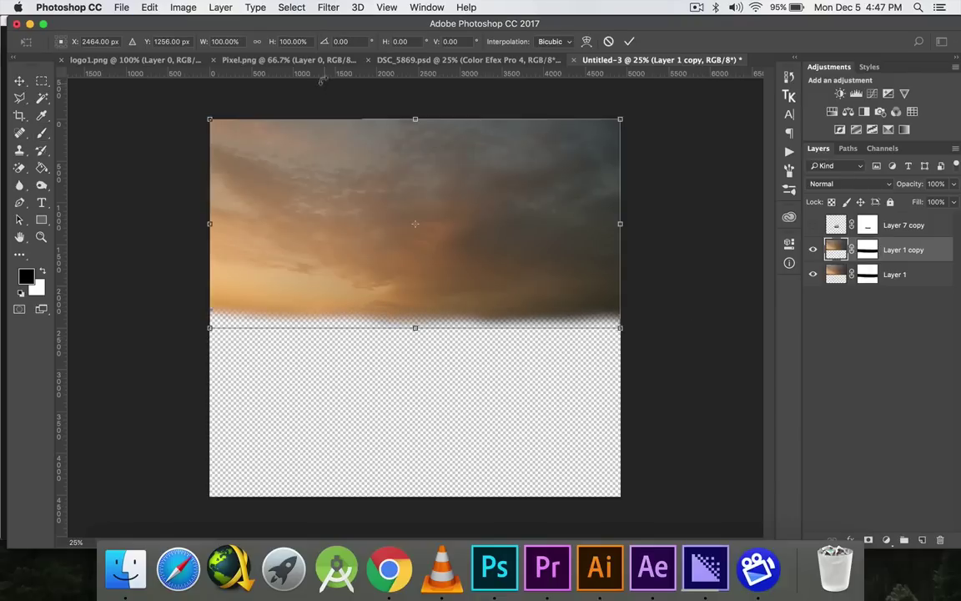
{"action": "type", "text": "-100"}
{"action": "key", "text": "Return"}
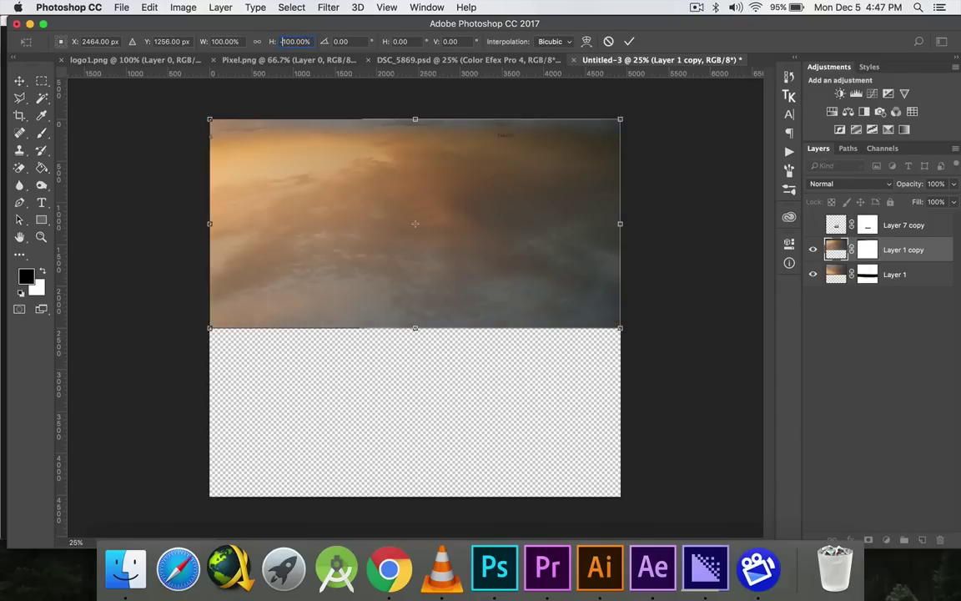
{"action": "left_click", "coordinate": [631, 41]}
{"action": "key", "text": "v"}
{"action": "left_click_drag", "start_coordinate": [461, 203], "coordinate": [476, 365]}
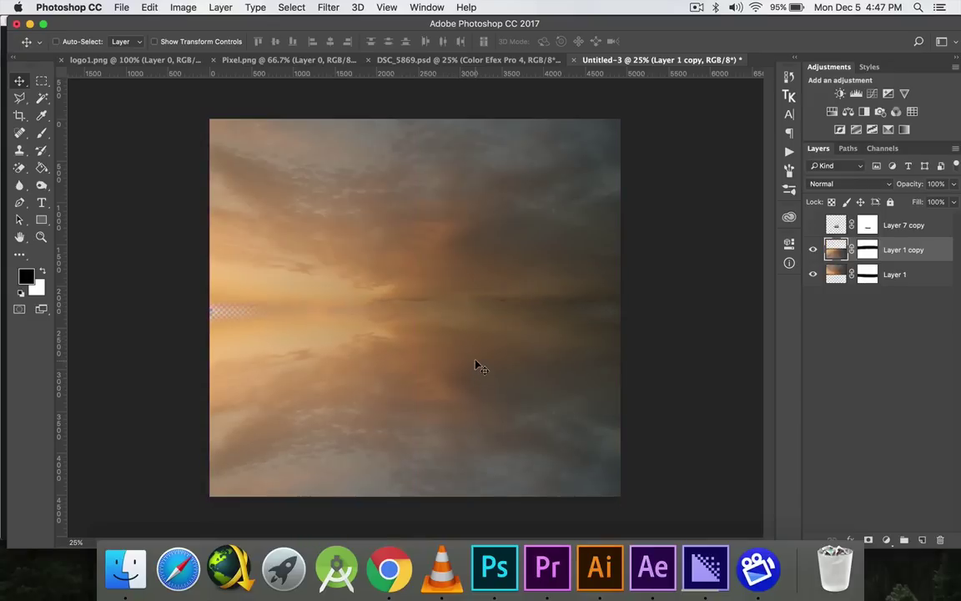
{"action": "left_click", "coordinate": [867, 274]}
{"action": "left_click_drag", "start_coordinate": [477, 194], "coordinate": [477, 204]}
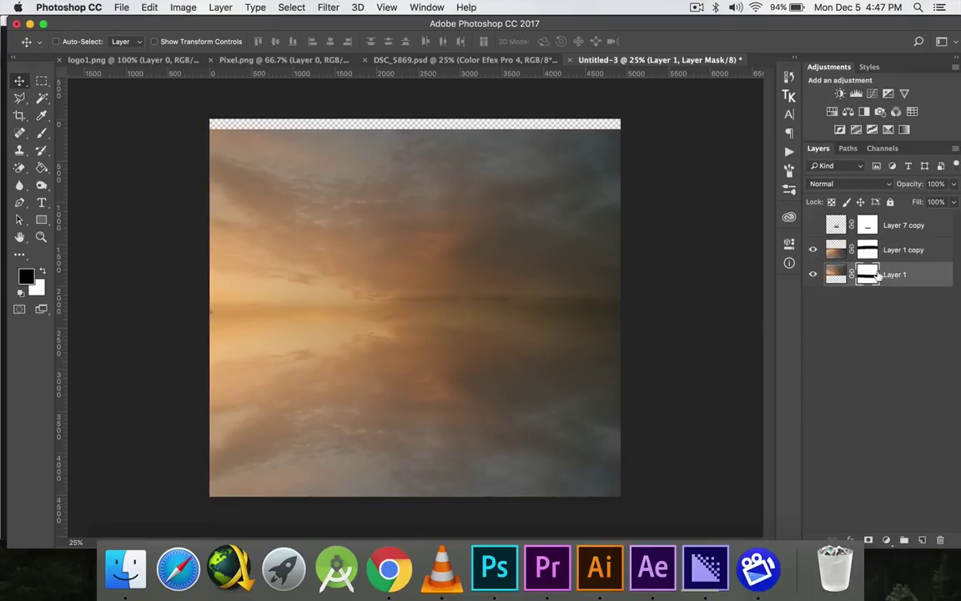
Step: Crop off the empty transparent strip at the top of the canvas
{"action": "left_click", "coordinate": [867, 249]}
{"action": "key", "text": "b"}
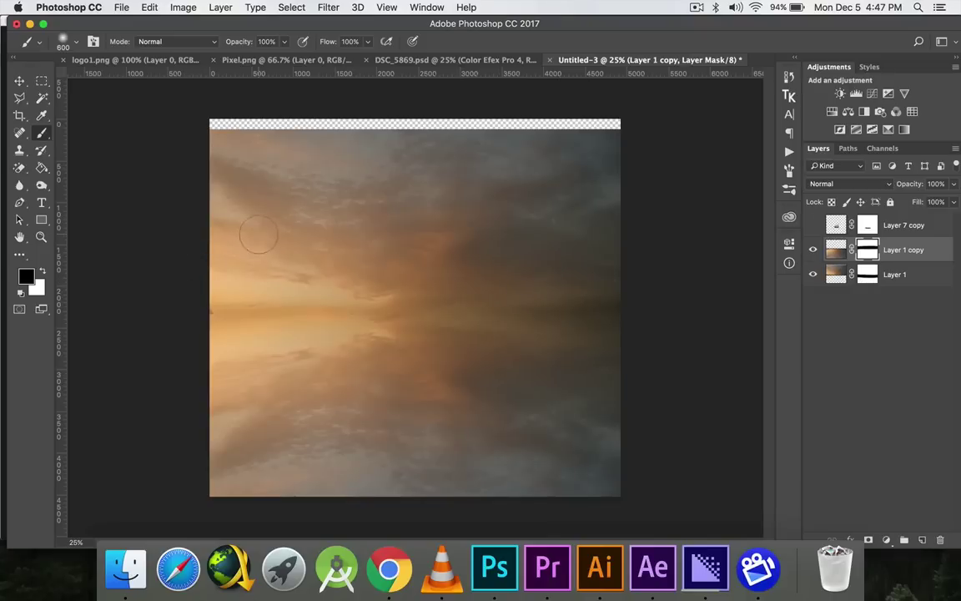
{"action": "key", "text": "c"}
{"action": "mouse_move", "coordinate": [419, 122]}
{"action": "left_mouse_down"}
{"action": "mouse_move", "coordinate": [414, 113]}
{"action": "mouse_move", "coordinate": [415, 125]}
{"action": "left_mouse_up"}
{"action": "left_click", "coordinate": [676, 43]}
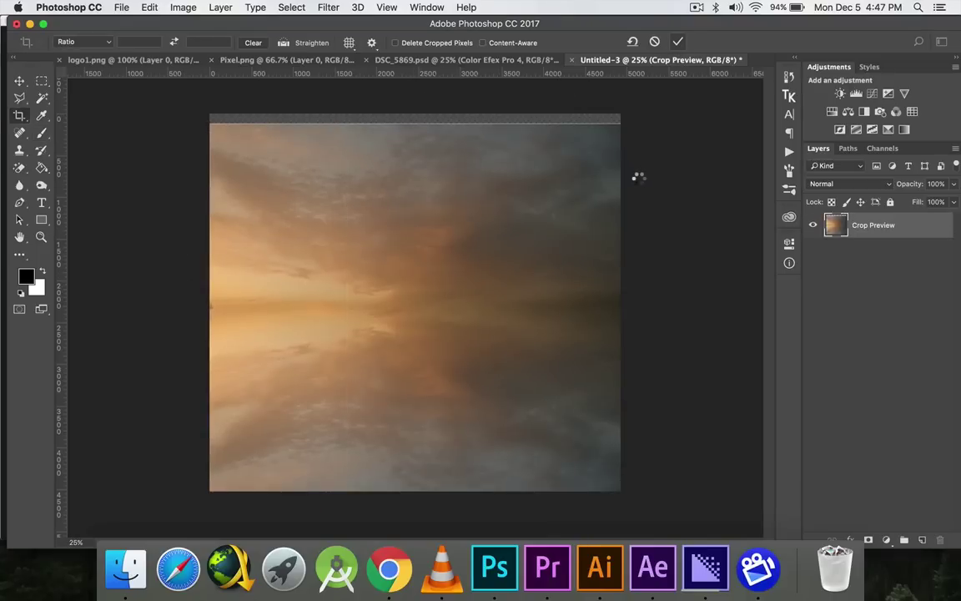
{"action": "left_click", "coordinate": [20, 81]}
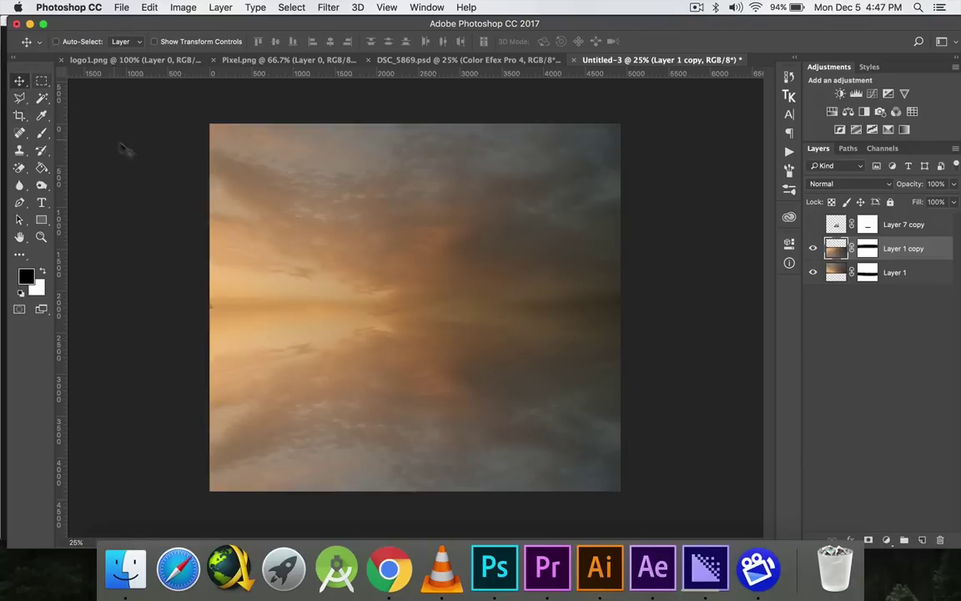
Step: Show Layer 7 copy, scale the ship to about 79% and place it on the horizon
{"action": "left_click", "coordinate": [814, 225]}
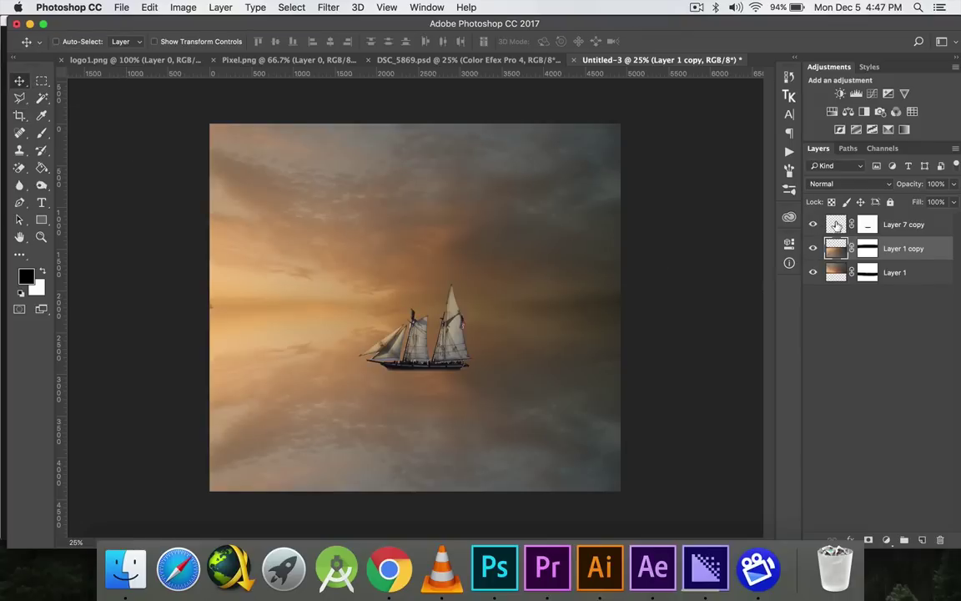
{"action": "left_click", "coordinate": [901, 225]}
{"action": "key", "text": "super+t"}
{"action": "left_click_drag", "start_coordinate": [397, 298], "coordinate": [386, 256]}
{"action": "left_click_drag", "start_coordinate": [459, 242], "coordinate": [448, 252]}
{"action": "left_click_drag", "start_coordinate": [416, 295], "coordinate": [435, 312]}
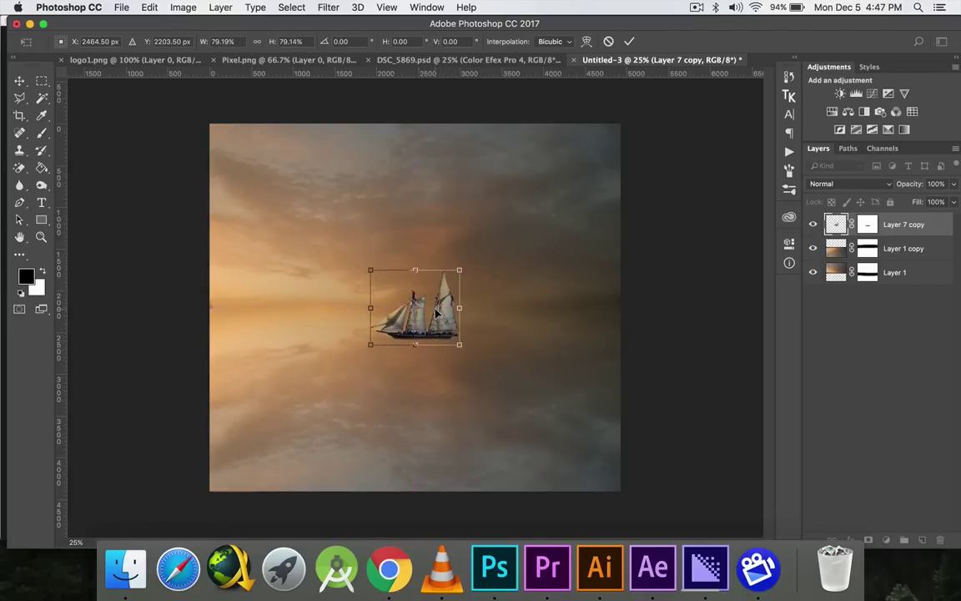
{"action": "left_click", "coordinate": [629, 41]}
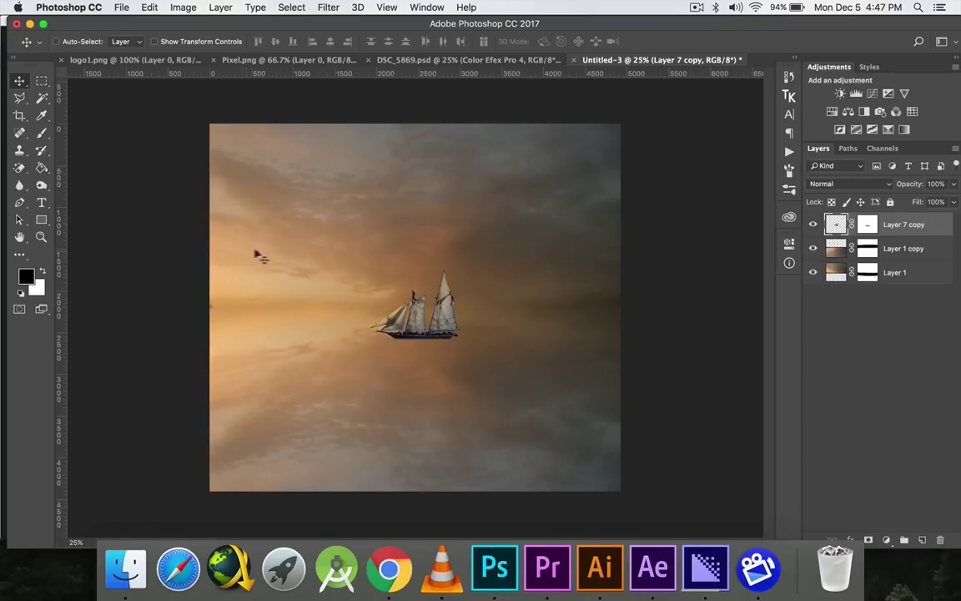
Step: Add a new empty Layer 2 and set the foreground colour to red #ff0000
{"action": "key", "text": "super+shift+alt+n"}
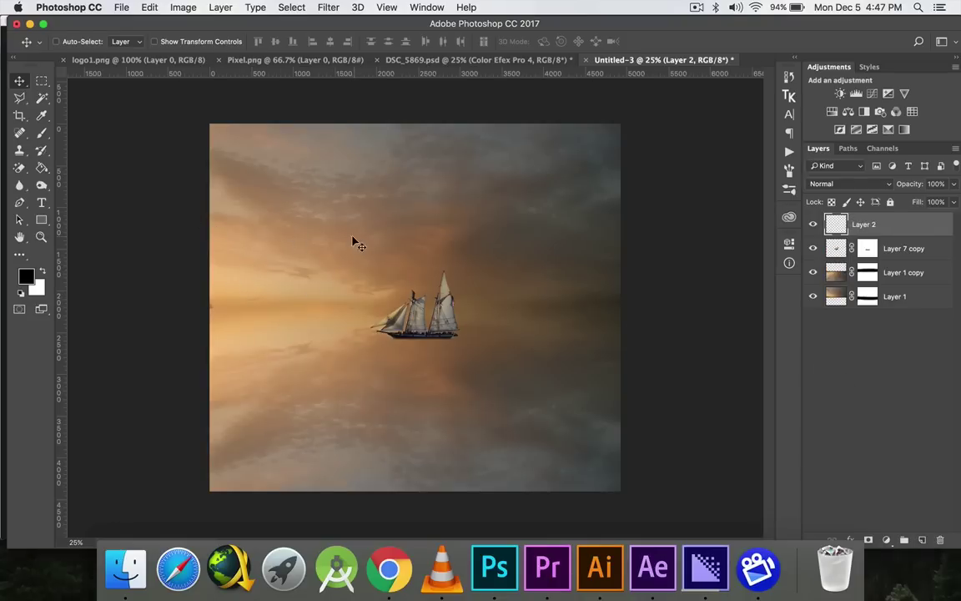
{"action": "left_click", "coordinate": [43, 133]}
{"action": "left_click", "coordinate": [26, 276]}
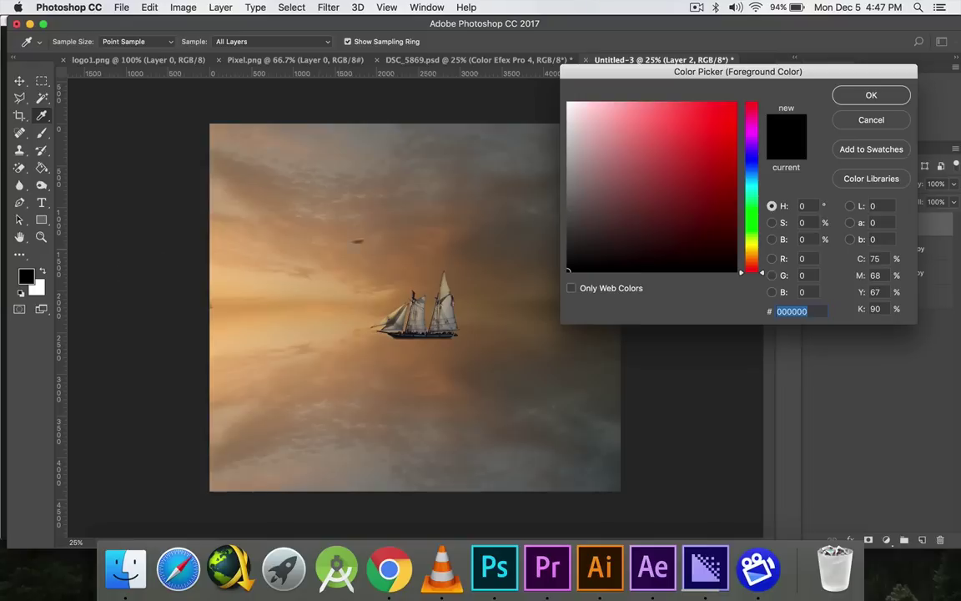
{"action": "left_click", "coordinate": [735, 104]}
{"action": "left_click", "coordinate": [871, 95]}
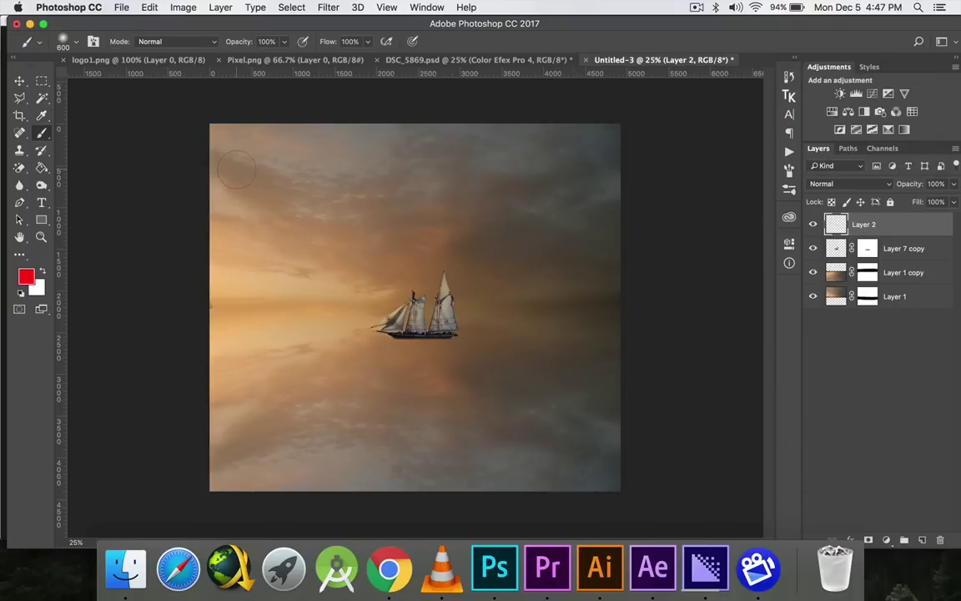
Step: Paint a red guide arrow toward the ship with a smaller brush, then undo it
{"action": "key", "text": "bracketleft"}
{"action": "key", "text": "bracketleft"}
{"action": "mouse_move", "coordinate": [247, 172]}
{"action": "left_mouse_down"}
{"action": "mouse_move", "coordinate": [335, 260]}
{"action": "mouse_move", "coordinate": [350, 238]}
{"action": "left_mouse_up"}
{"action": "left_click_drag", "start_coordinate": [308, 250], "coordinate": [341, 279]}
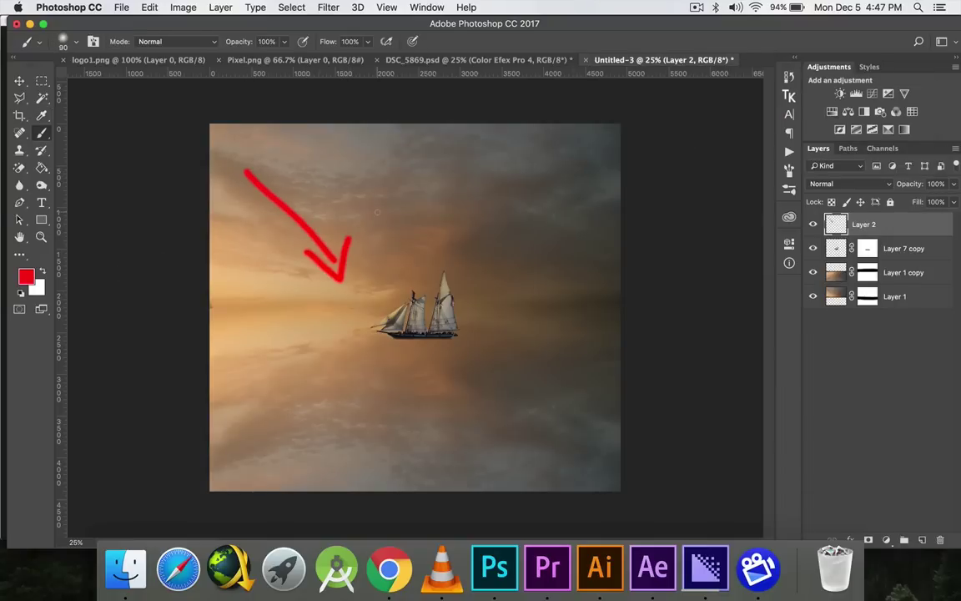
{"action": "key", "text": "super+alt+z"}
{"action": "key", "text": "super+alt+z"}
{"action": "key", "text": "super+alt+z"}
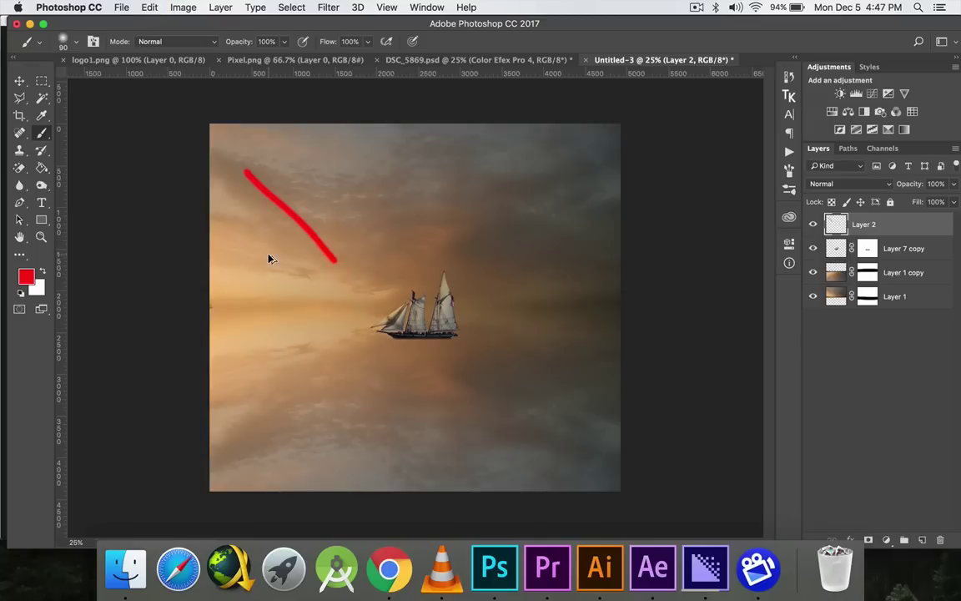
{"action": "mouse_move", "coordinate": [233, 246]}
{"action": "left_mouse_down"}
{"action": "mouse_move", "coordinate": [359, 294]}
{"action": "mouse_move", "coordinate": [357, 279]}
{"action": "mouse_move", "coordinate": [349, 310]}
{"action": "left_mouse_up"}
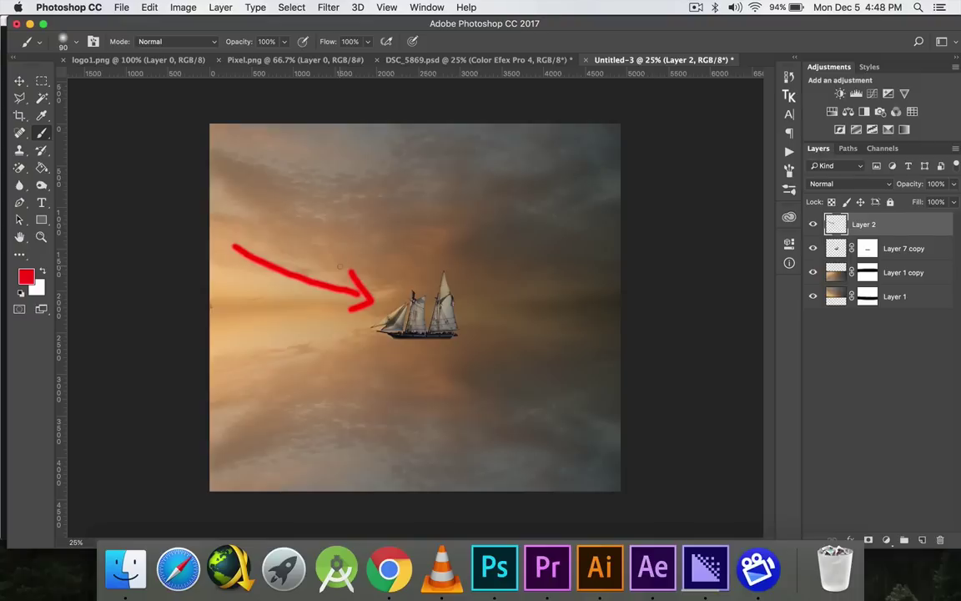
{"action": "key", "text": "super+alt+z"}
{"action": "key", "text": "super+alt+z"}
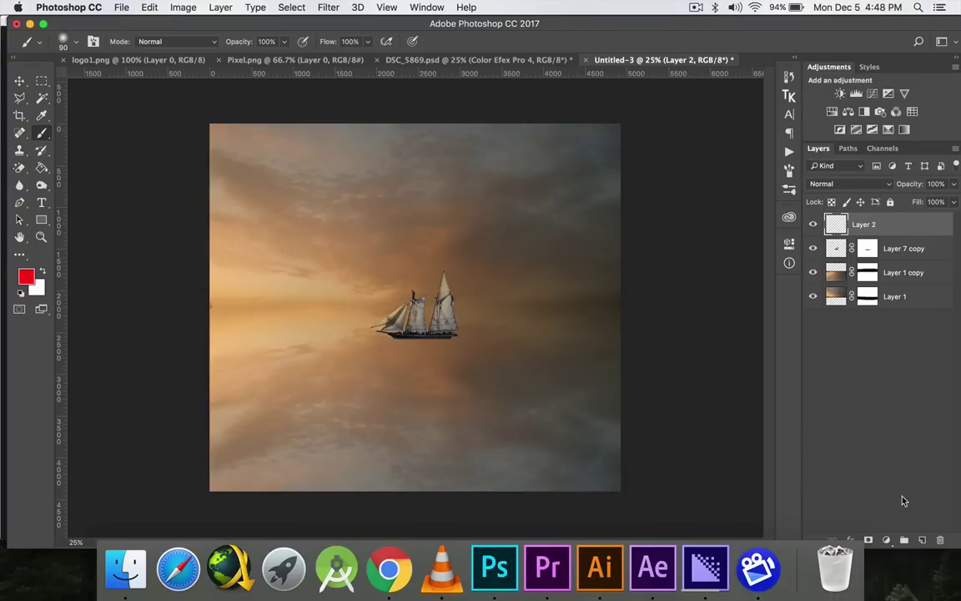
Step: Duplicate the ship, flip the copy vertically beneath the hull, and fade Layer 7 copy to 33% opacity
{"action": "left_click", "coordinate": [846, 246]}
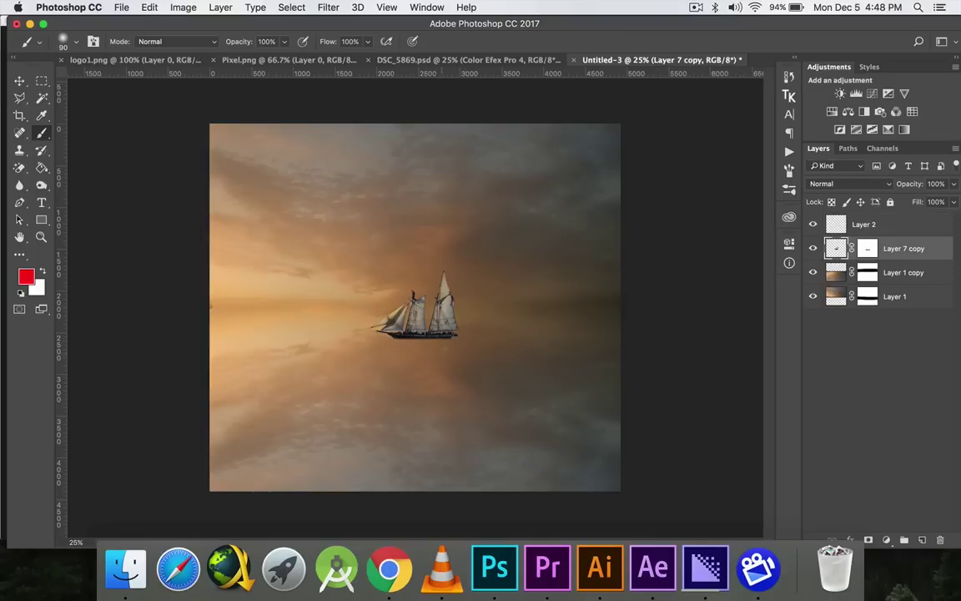
{"action": "key", "text": "ctrl+j"}
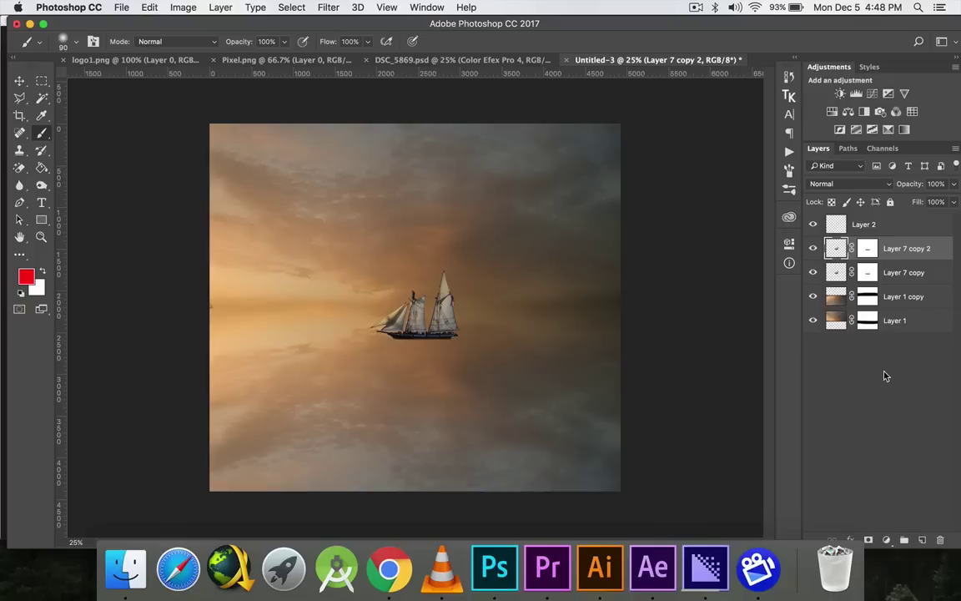
{"action": "key", "text": "alt+bracketleft"}
{"action": "key", "text": "ctrl+t"}
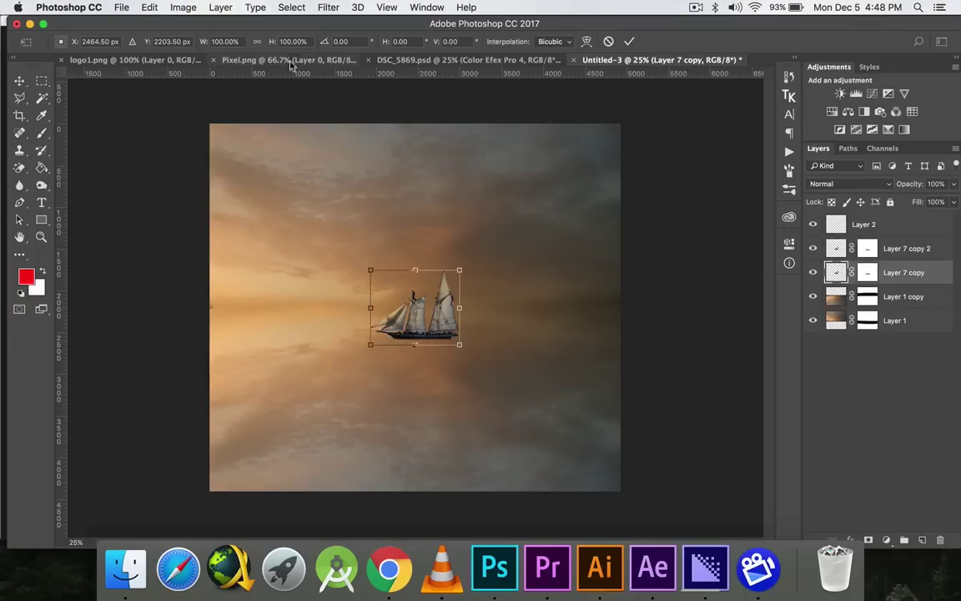
{"action": "left_click", "coordinate": [283, 41]}
{"action": "type", "text": "-"}
{"action": "key", "text": "Return"}
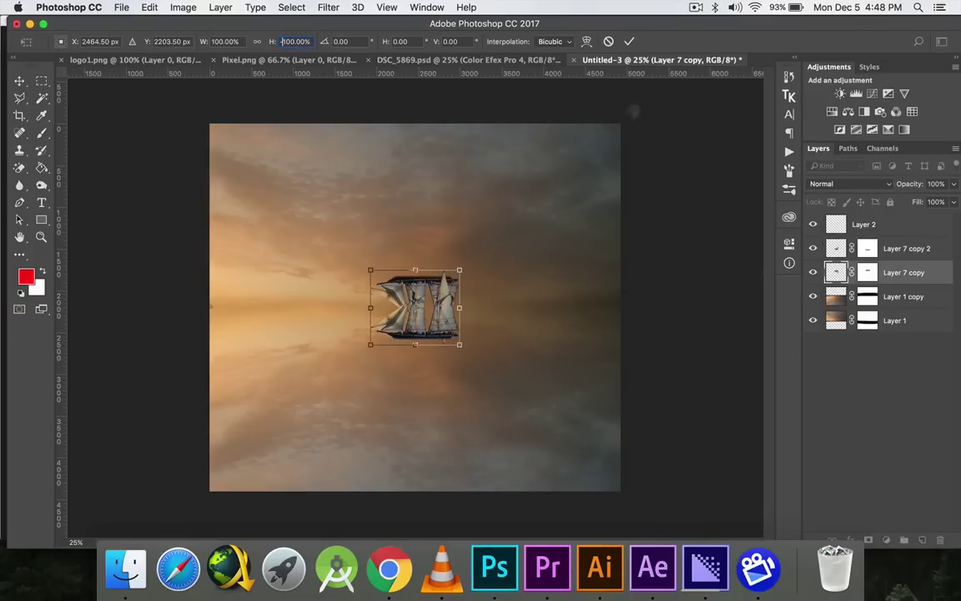
{"action": "key", "text": "Return"}
{"action": "left_click_drag", "start_coordinate": [417, 290], "coordinate": [417, 359]}
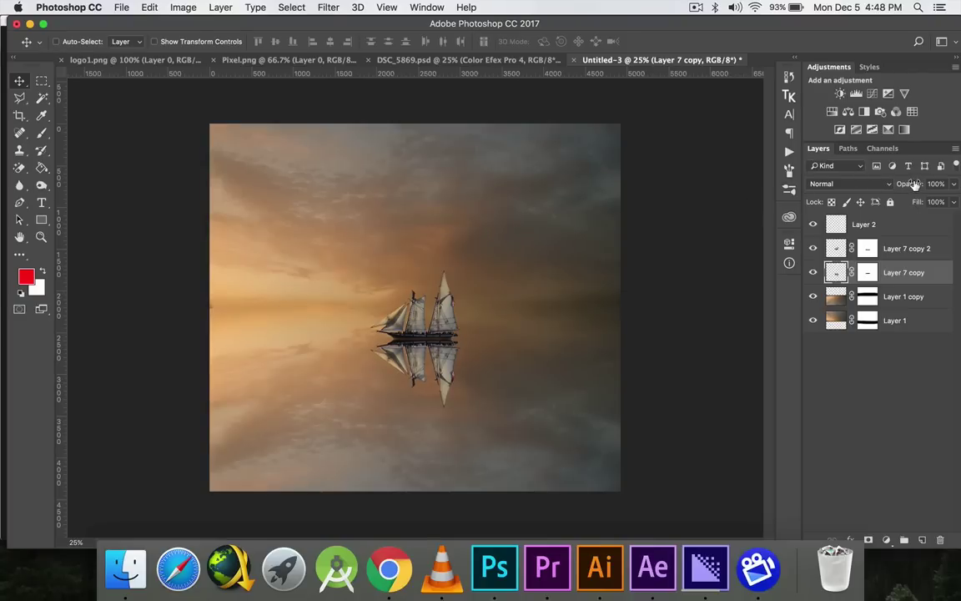
{"action": "left_click_drag", "start_coordinate": [908, 184], "coordinate": [871, 185]}
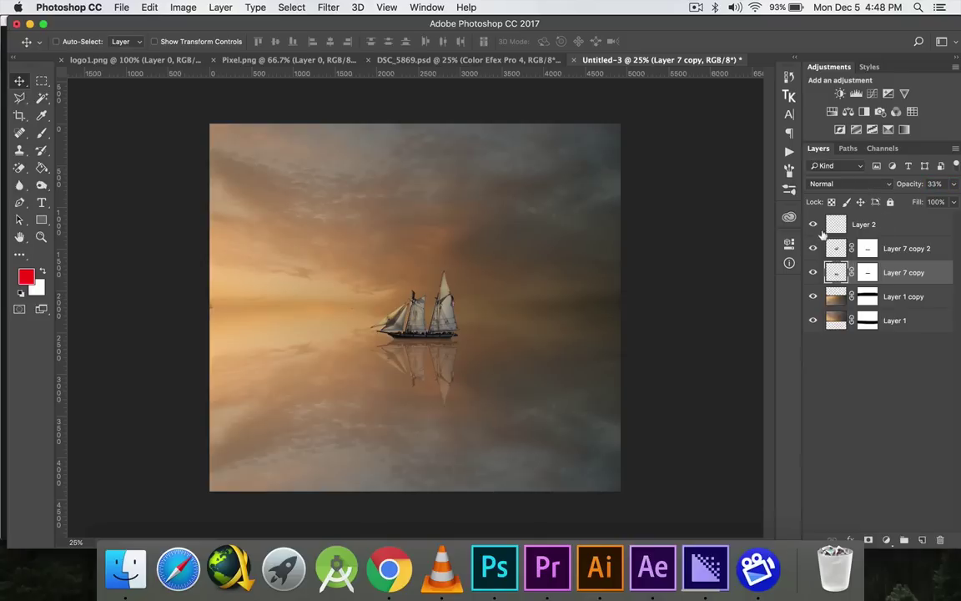
{"action": "key", "text": "alt+]"}
{"action": "key", "text": "alt+]"}
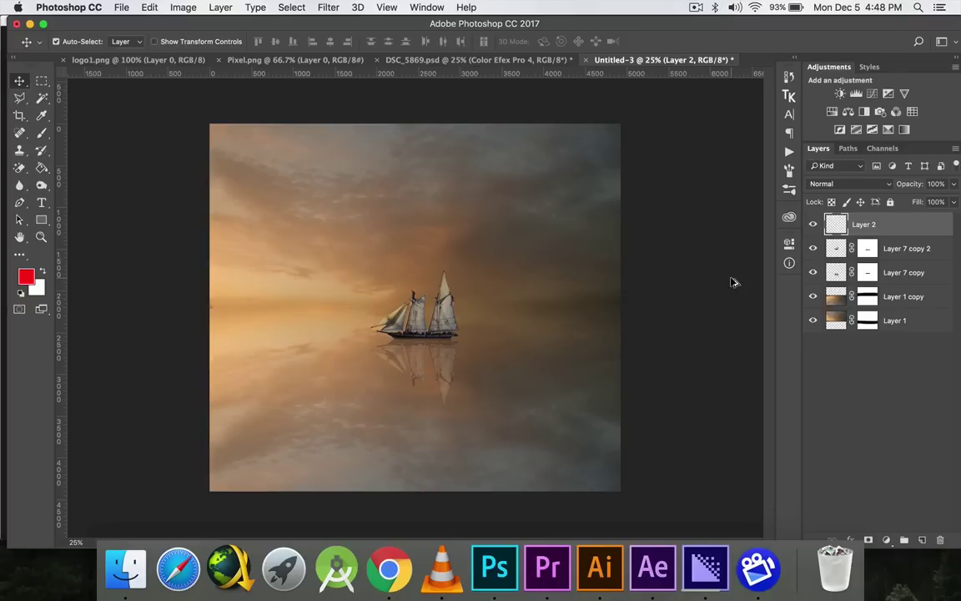
Step: Stamp all visible layers into Layer 2 and open Filter > Camera Raw Filter
{"action": "key", "text": "super+alt+shift+e"}
{"action": "left_click", "coordinate": [326, 7]}
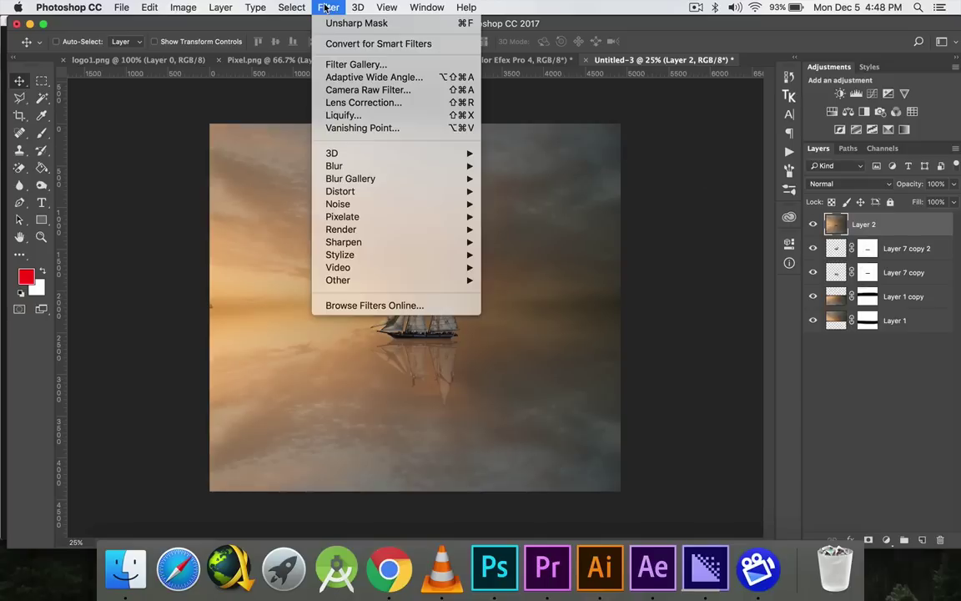
{"action": "left_click", "coordinate": [368, 87]}
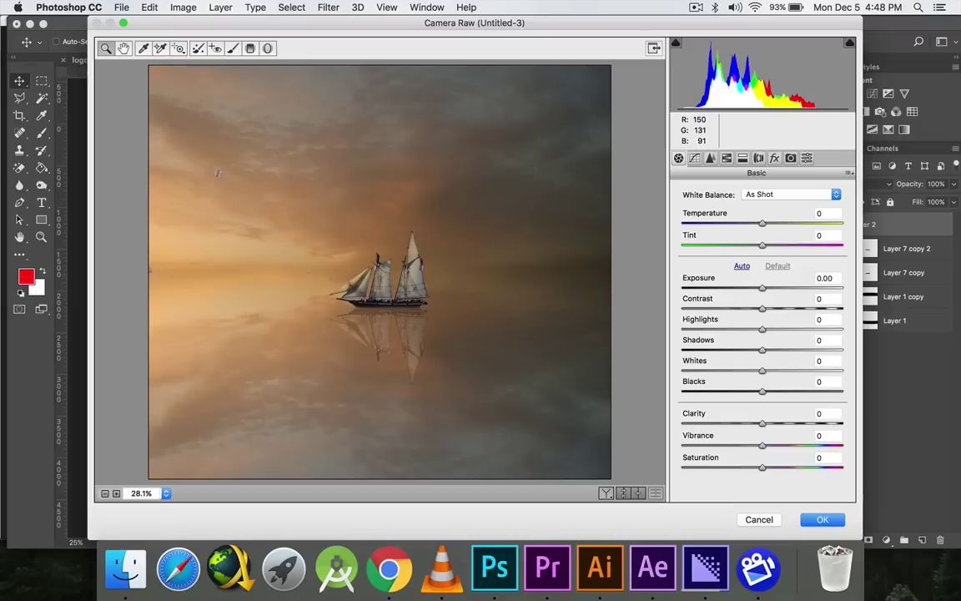
Step: Add a Radial Filter at -1.30 exposure that darkens around the picture's centre
{"action": "left_click", "coordinate": [267, 48]}
{"action": "left_click_drag", "start_coordinate": [139, 82], "coordinate": [548, 445]}
{"action": "left_click_drag", "start_coordinate": [124, 84], "coordinate": [242, 143]}
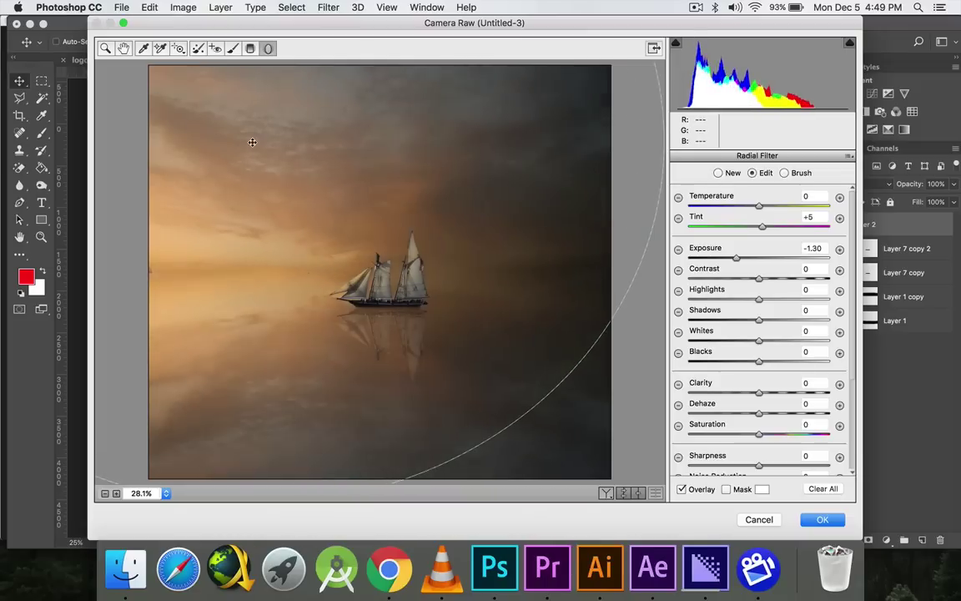
Step: Add a diagonal Graduated Filter from the top-left corner with Exposure +0.25
{"action": "left_click", "coordinate": [254, 49]}
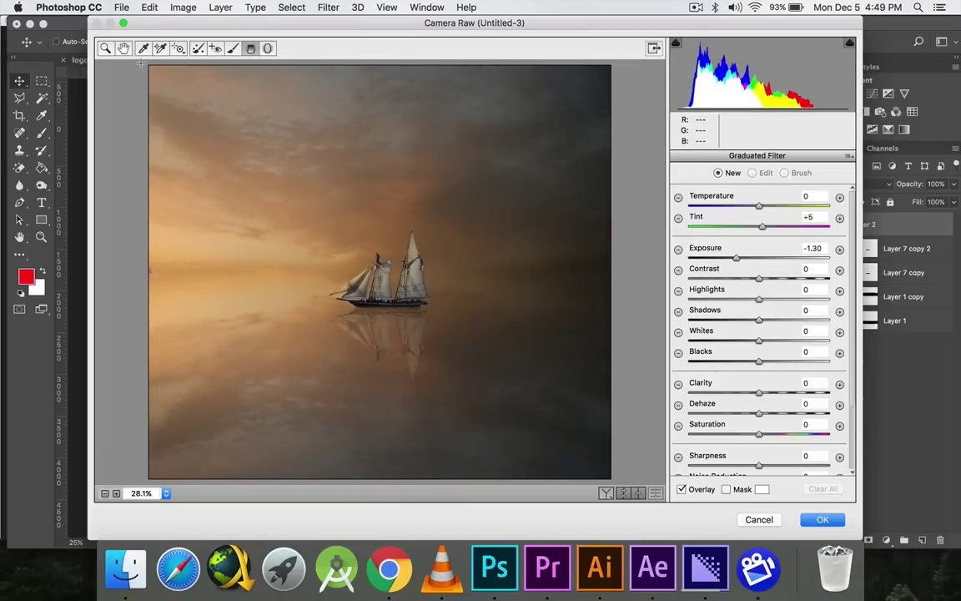
{"action": "left_click_drag", "start_coordinate": [143, 65], "coordinate": [497, 391]}
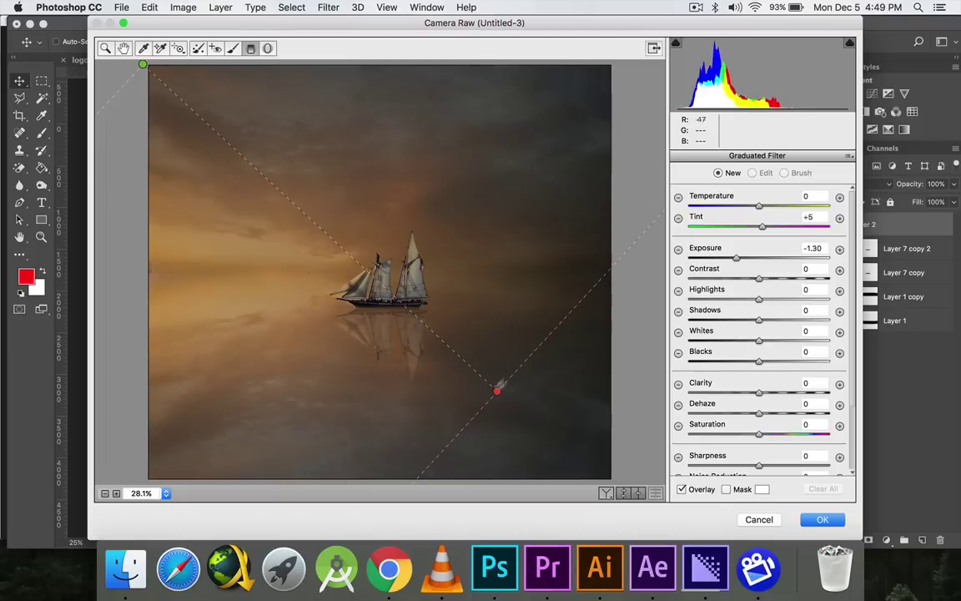
{"action": "left_click", "coordinate": [762, 259]}
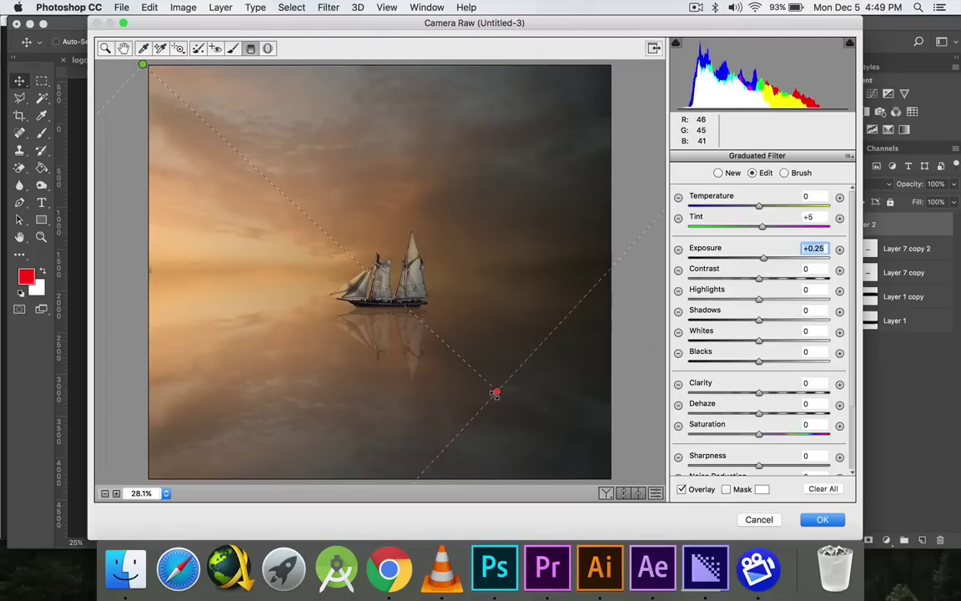
{"action": "left_click_drag", "start_coordinate": [497, 390], "coordinate": [518, 430]}
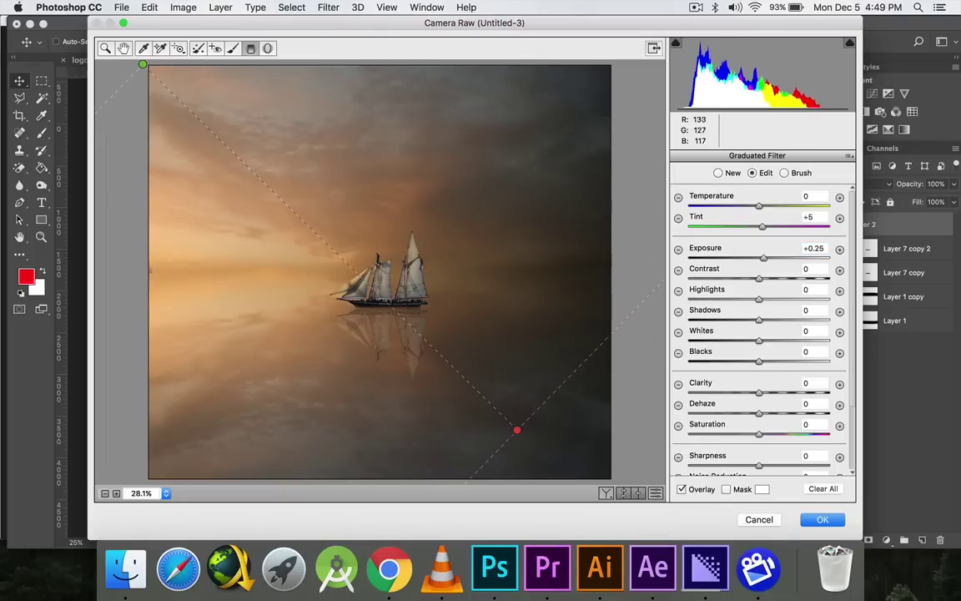
Step: Set Temperature to -8 and add shadow and highlight points for an S-shaped tone curve
{"action": "key", "text": "z"}
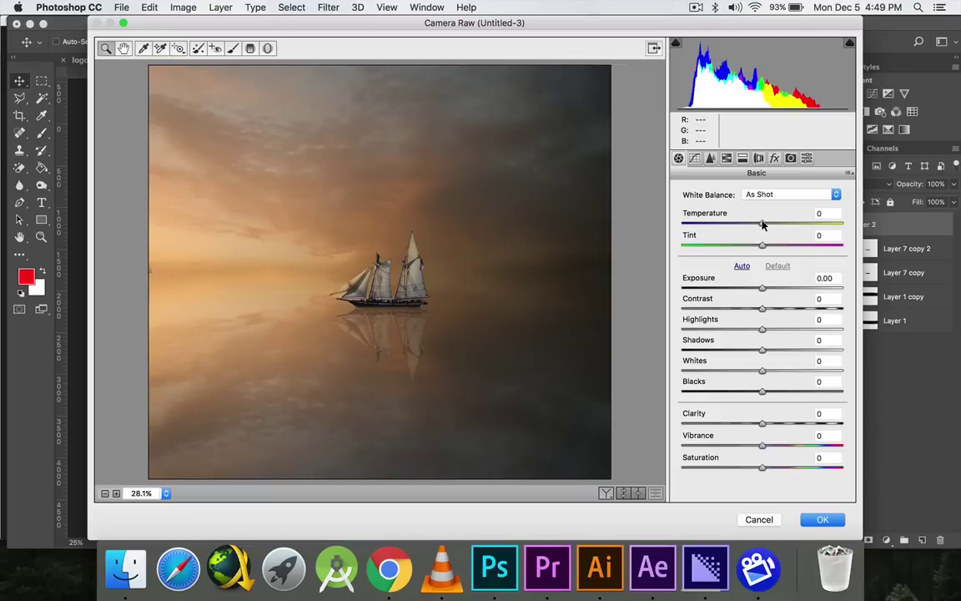
{"action": "left_click_drag", "start_coordinate": [762, 223], "coordinate": [756, 223]}
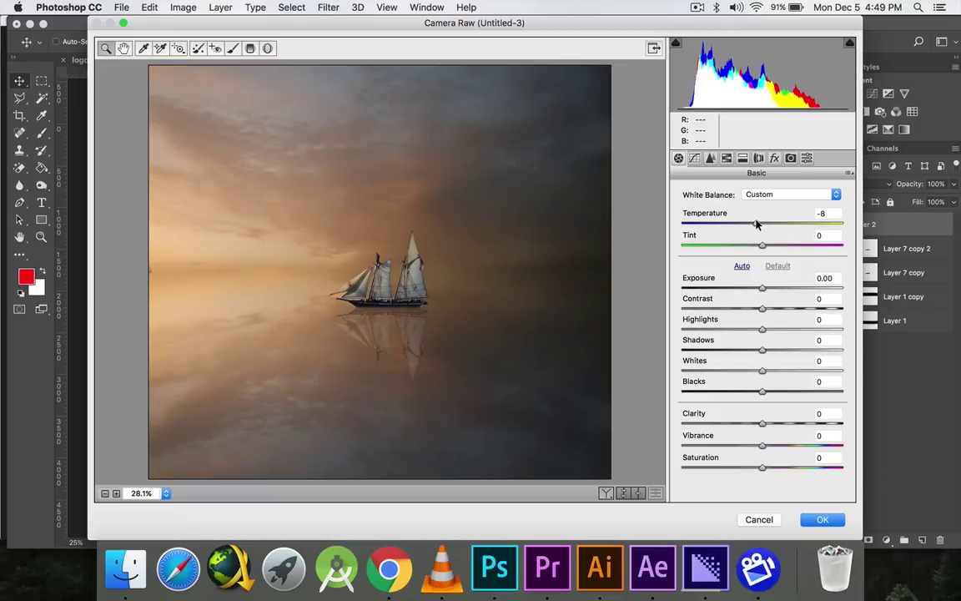
{"action": "left_click", "coordinate": [695, 158]}
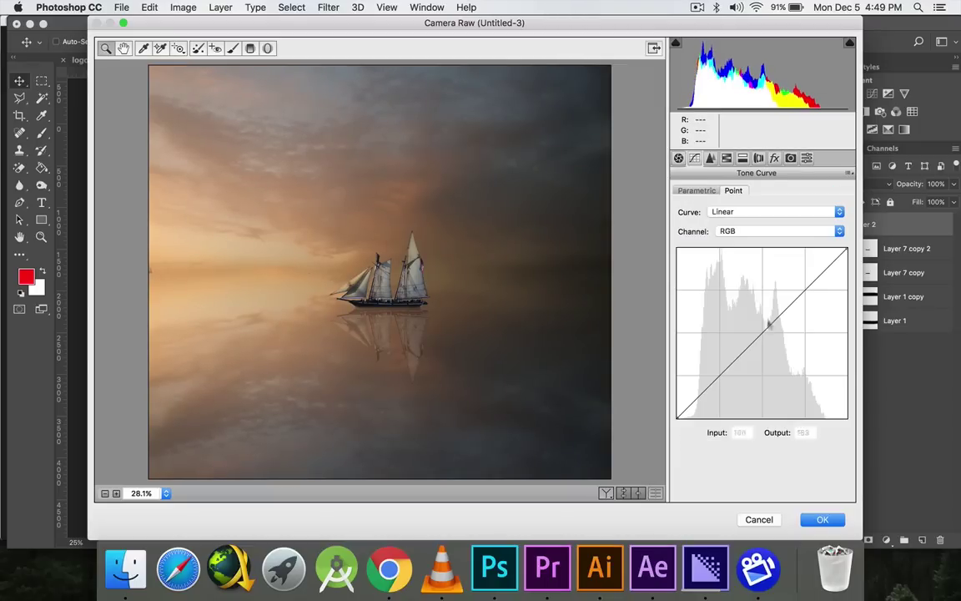
{"action": "left_click", "coordinate": [723, 377]}
{"action": "left_click", "coordinate": [801, 293]}
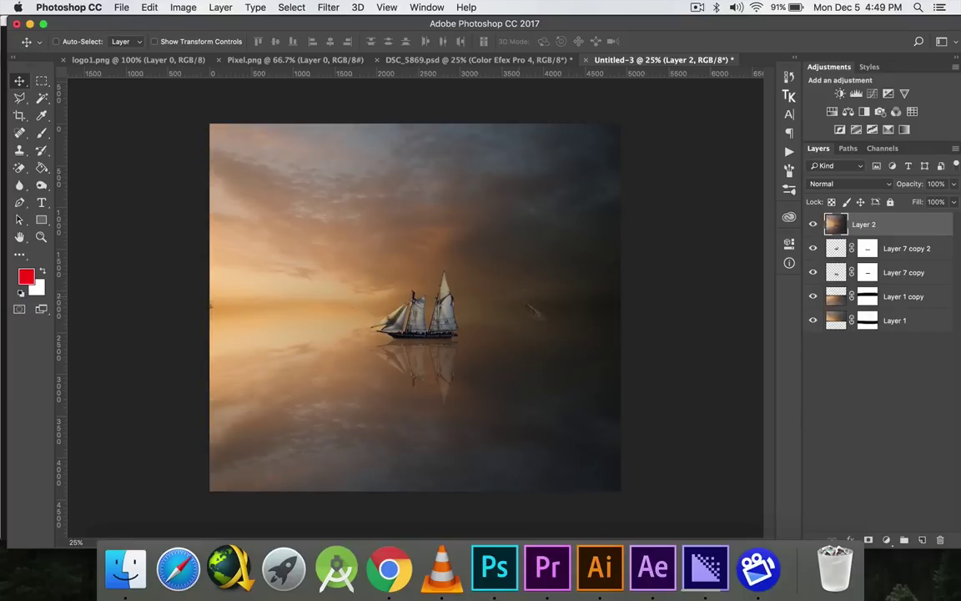
Step: On a new empty layer, clone clean sky over the left horizon with a 175 Clone Stamp brush
{"action": "key", "text": "alt+shift+super+n"}
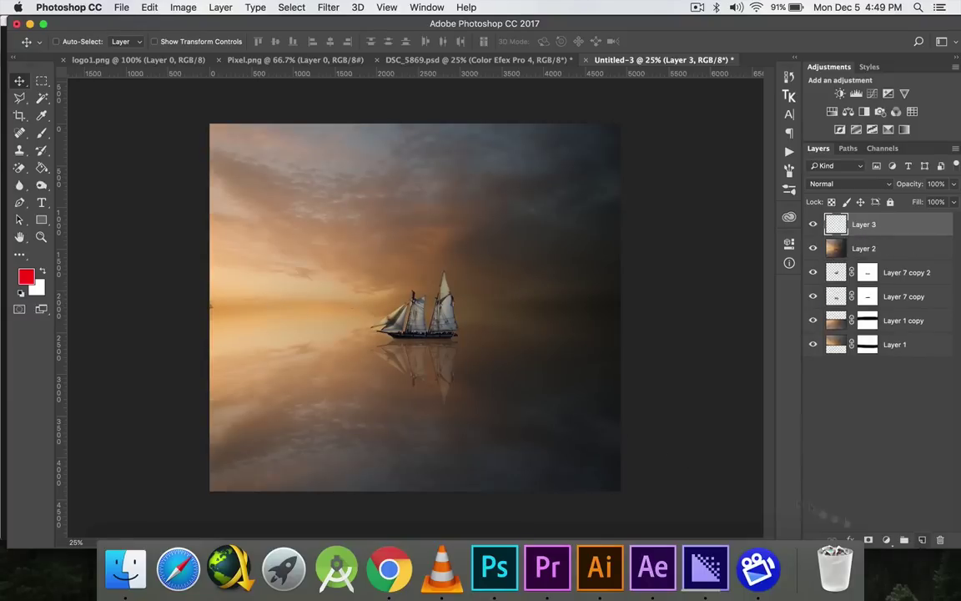
{"action": "key", "text": "z"}
{"action": "left_click_drag", "start_coordinate": [214, 283], "coordinate": [217, 268]}
{"action": "key", "text": "s"}
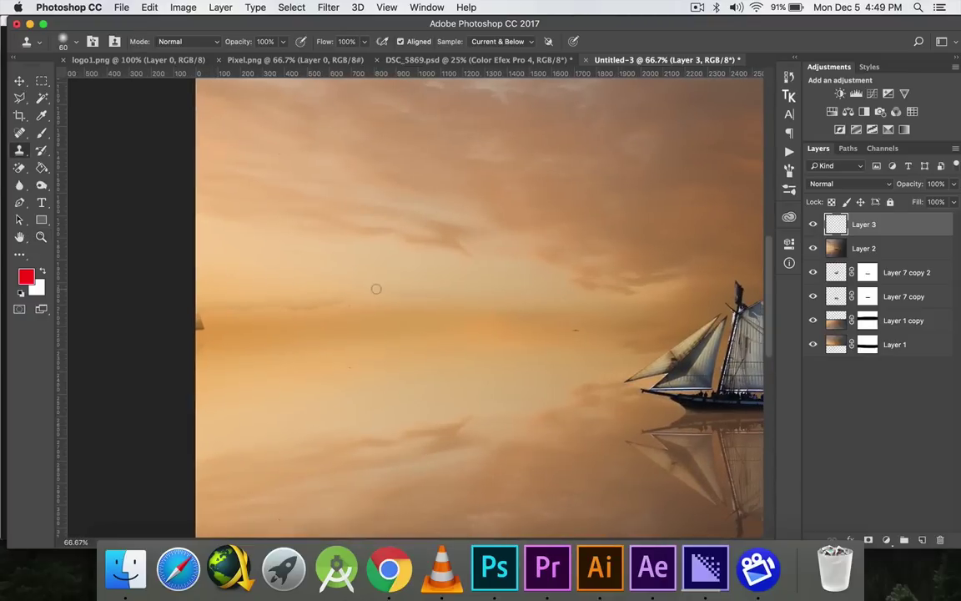
{"action": "key", "text": "bracketright"}
{"action": "key", "text": "bracketright"}
{"action": "key", "text": "bracketright"}
{"action": "key", "text": "bracketright"}
{"action": "key", "text": "bracketright"}
{"action": "key", "text": "bracketright"}
{"action": "left_click", "coordinate": [511, 284], "text": "alt"}
{"action": "left_click_drag", "start_coordinate": [459, 294], "coordinate": [427, 298]}
{"action": "key", "text": "super+z"}
{"action": "key", "text": "super+z"}
{"action": "mouse_move", "coordinate": [247, 308]}
{"action": "left_mouse_down"}
{"action": "mouse_move", "coordinate": [268, 294]}
{"action": "mouse_move", "coordinate": [311, 301]}
{"action": "left_mouse_up"}
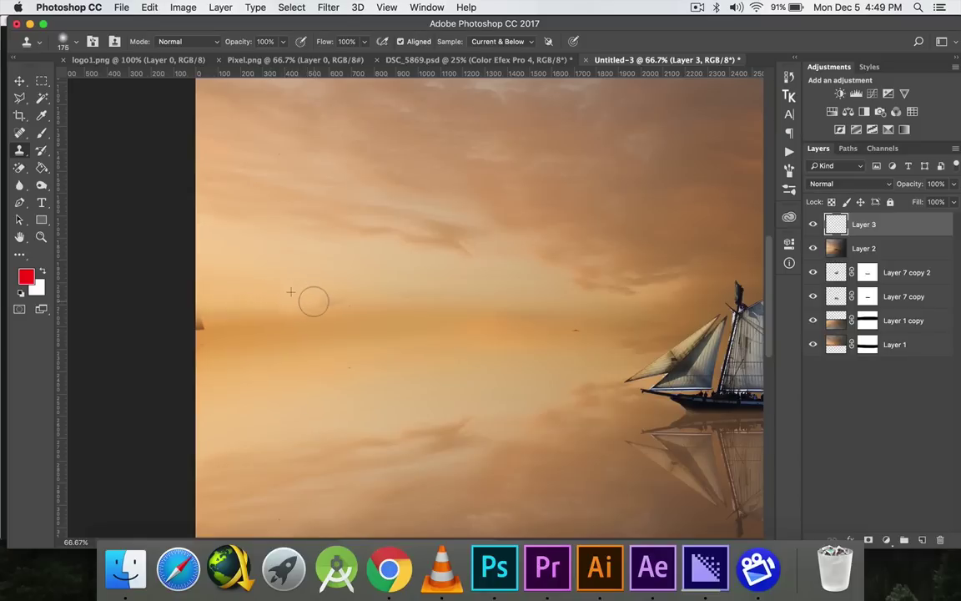
Step: Spot-heal the horizon sky out to the left edge with a 200 brush
{"action": "left_click_drag", "start_coordinate": [19, 132], "coordinate": [84, 131]}
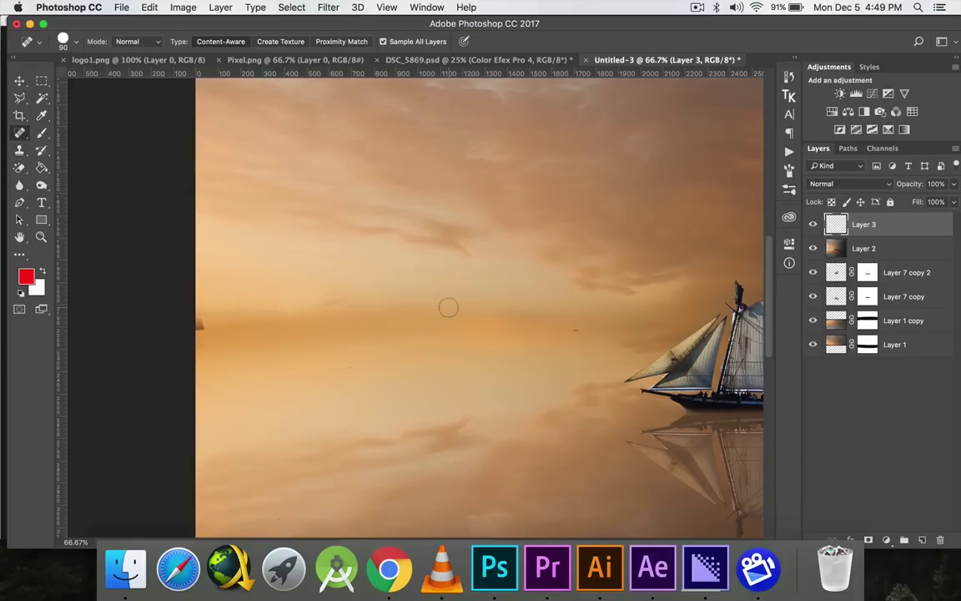
{"action": "key", "text": "bracketright"}
{"action": "key", "text": "bracketright"}
{"action": "key", "text": "bracketright"}
{"action": "key", "text": "bracketright"}
{"action": "key", "text": "bracketright"}
{"action": "mouse_move", "coordinate": [457, 302]}
{"action": "left_mouse_down"}
{"action": "mouse_move", "coordinate": [283, 305]}
{"action": "mouse_move", "coordinate": [205, 329]}
{"action": "left_mouse_up"}
Step: Sample a new sky source and clone over the left edge seam
{"action": "key", "text": "s"}
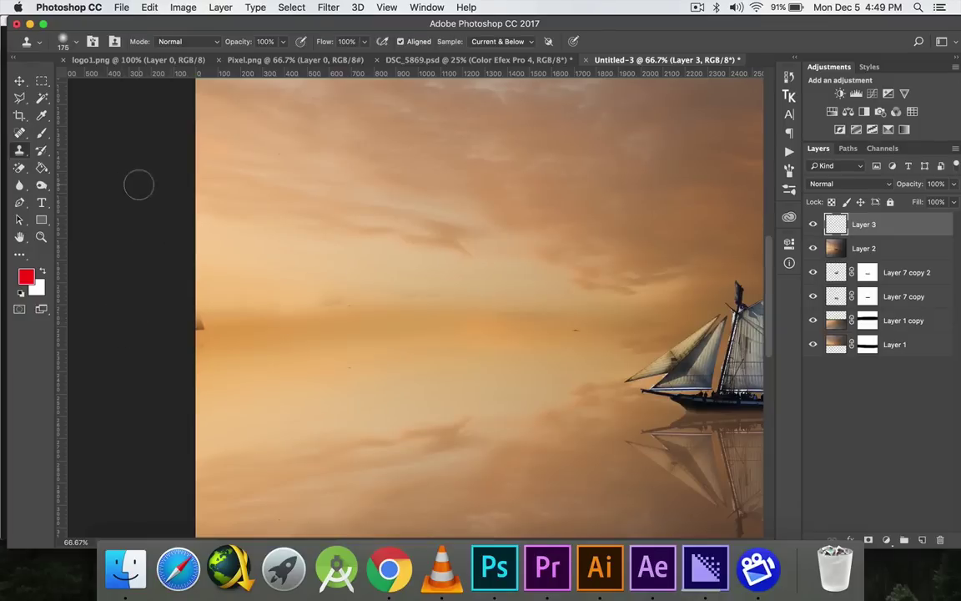
{"action": "left_click", "coordinate": [200, 330], "text": "alt"}
{"action": "left_click", "coordinate": [521, 291], "text": "alt"}
{"action": "left_click_drag", "start_coordinate": [451, 297], "coordinate": [433, 297]}
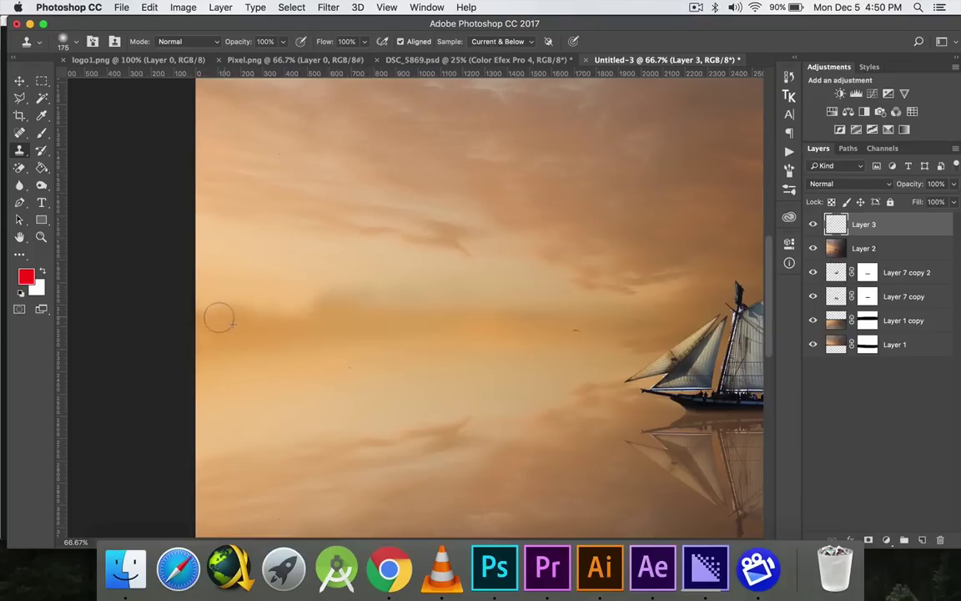
Step: Add a Curves adjustment layer raising 165 to 183 and lifting the black point to 16
{"action": "key", "text": "z"}
{"action": "left_click", "coordinate": [188, 313], "text": "alt"}
{"action": "left_click", "coordinate": [188, 312], "text": "alt"}
{"action": "left_click", "coordinate": [188, 312], "text": "alt"}
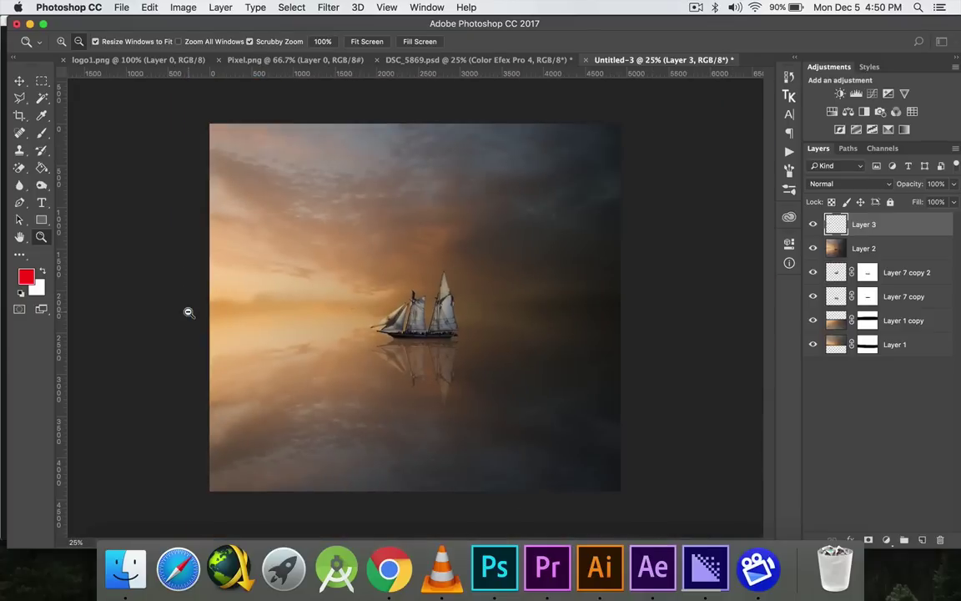
{"action": "left_click", "coordinate": [188, 312], "text": "alt"}
{"action": "left_click", "coordinate": [189, 313]}
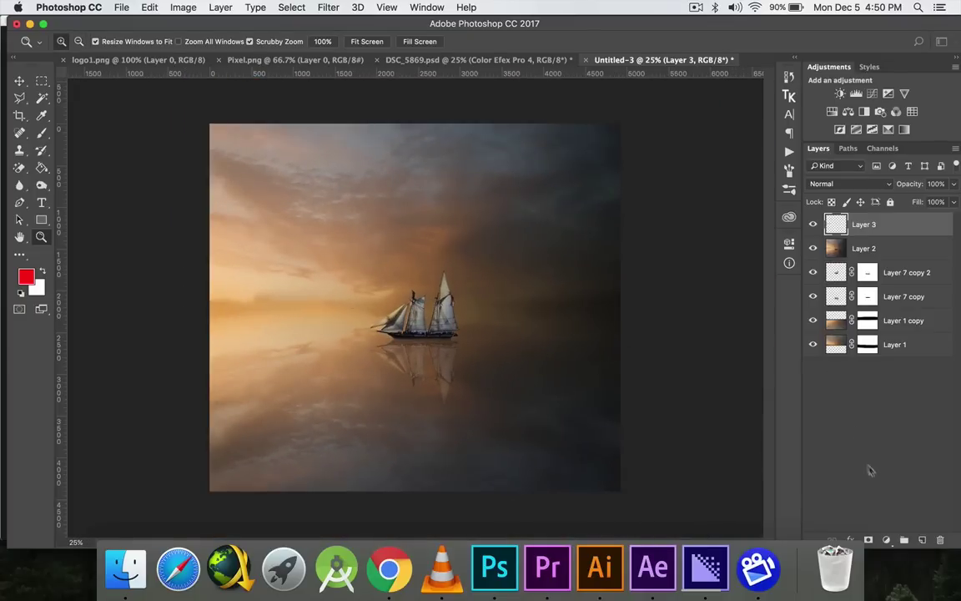
{"action": "left_click", "coordinate": [886, 540]}
{"action": "left_click", "coordinate": [738, 299]}
{"action": "left_click", "coordinate": [687, 368]}
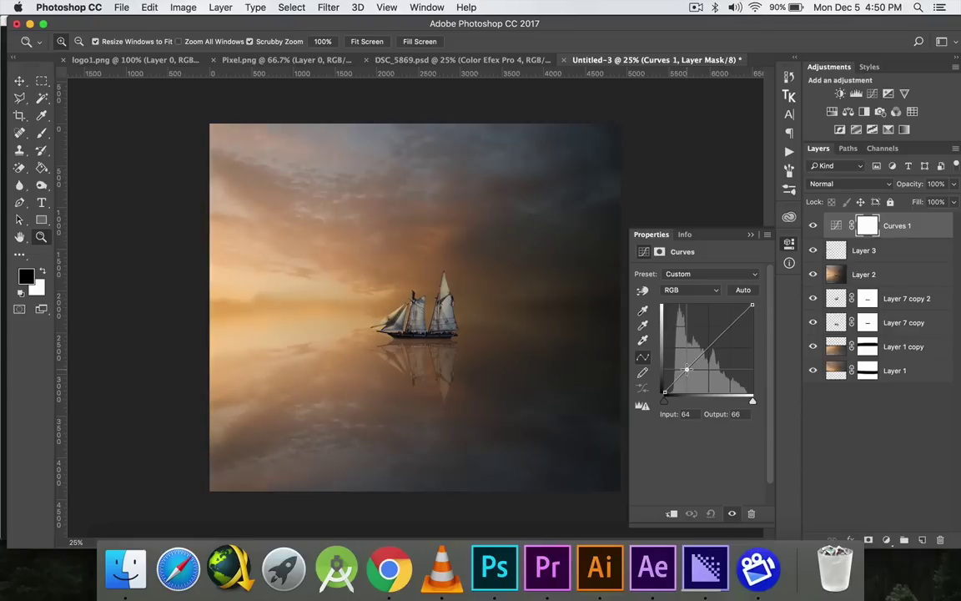
{"action": "left_click_drag", "start_coordinate": [722, 335], "coordinate": [722, 329]}
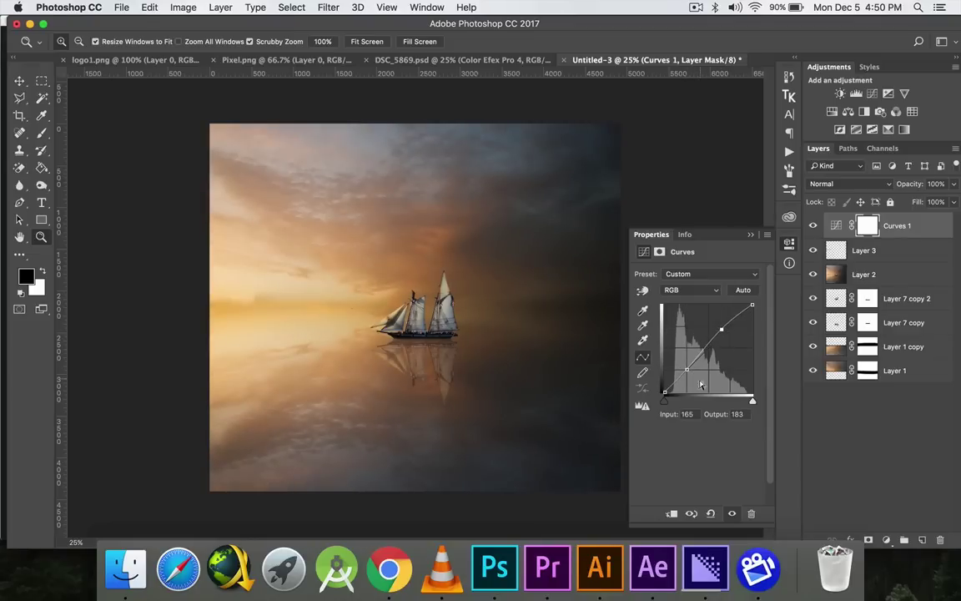
{"action": "left_click_drag", "start_coordinate": [665, 389], "coordinate": [664, 385]}
{"action": "left_click", "coordinate": [790, 243]}
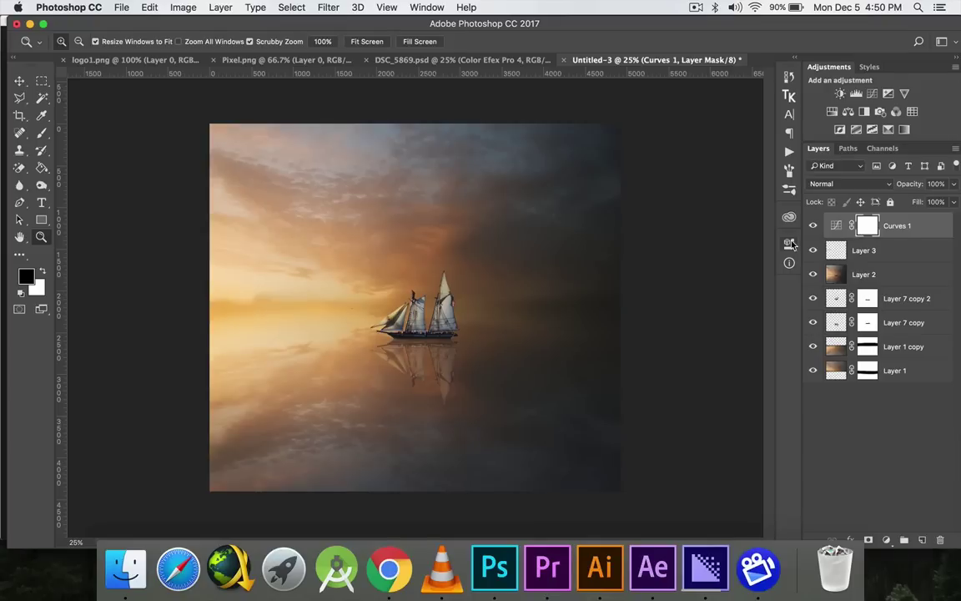
{"action": "left_click", "coordinate": [20, 81]}
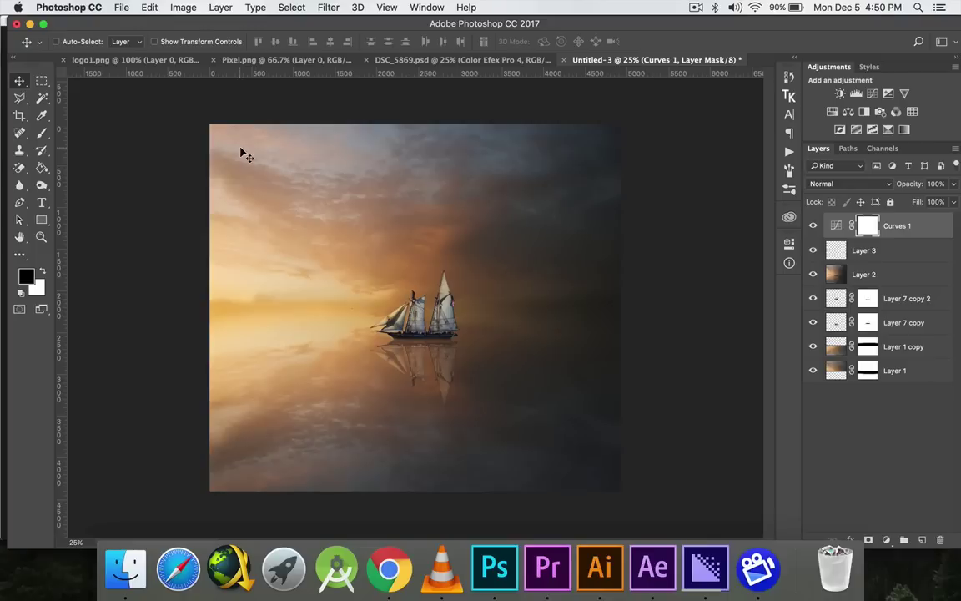